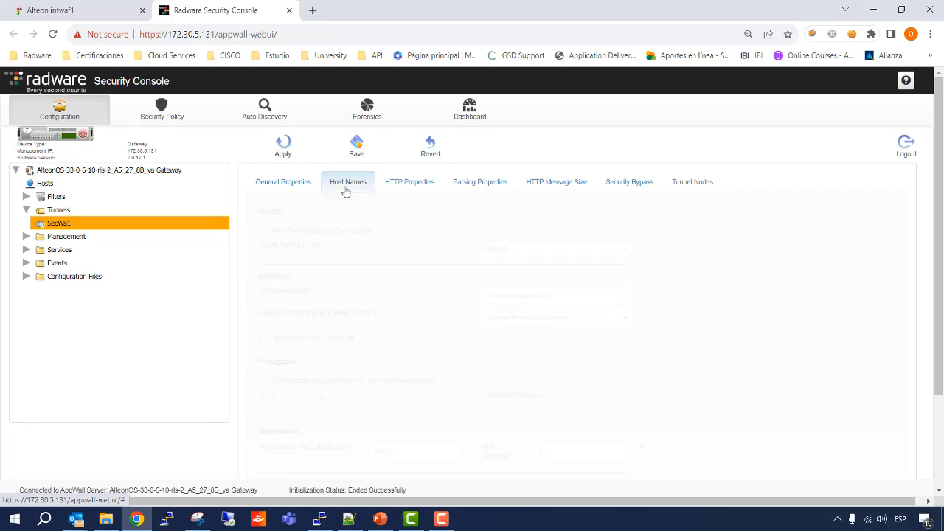
Examine the SecWa1 tunnel's HTTP properties, parsing properties, HTTP message size limits and host names.
left_click(402, 191)
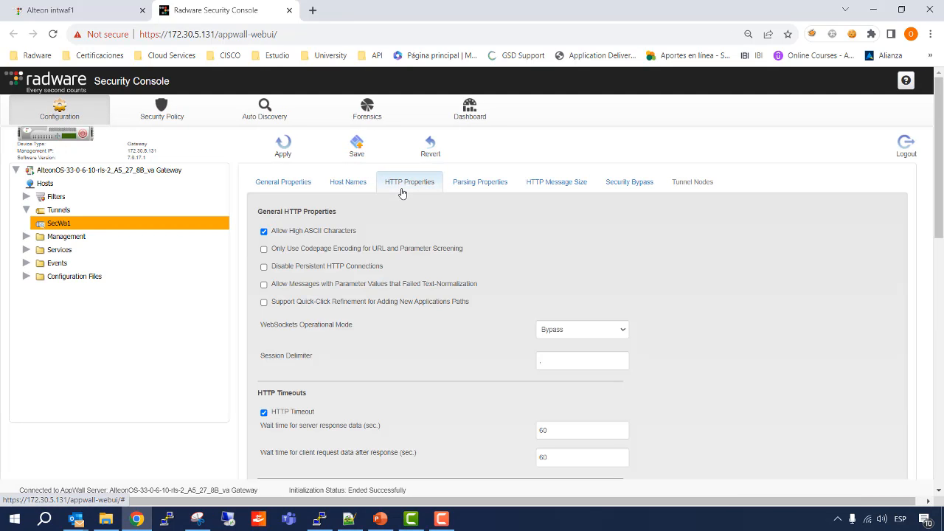
left_click(472, 189)
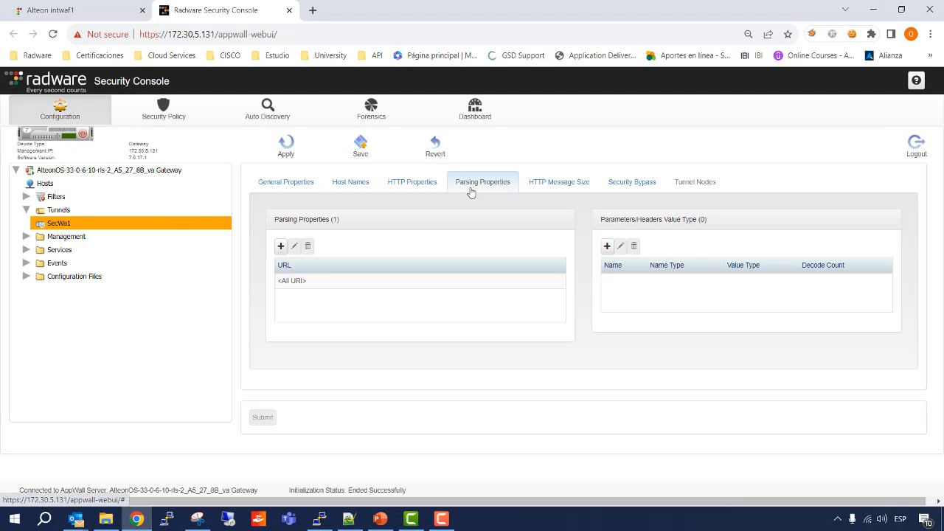
left_click(542, 186)
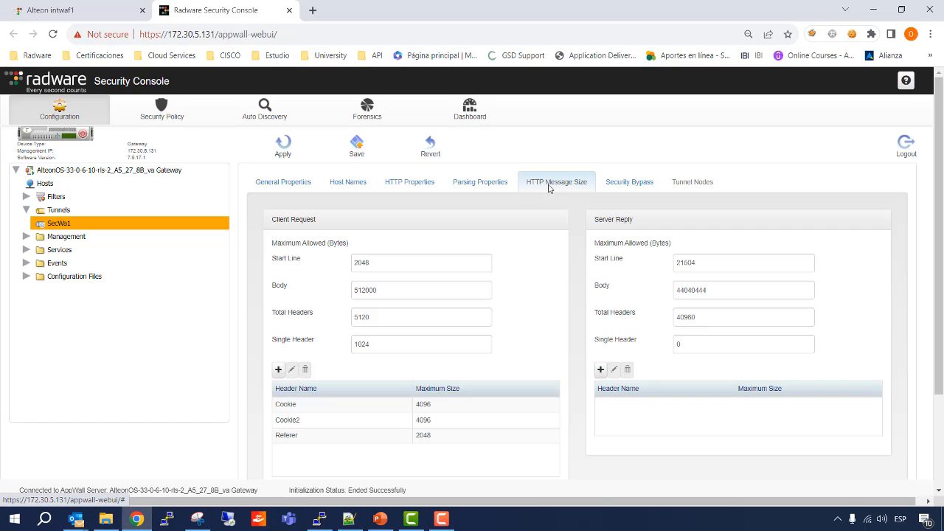
left_click(358, 185)
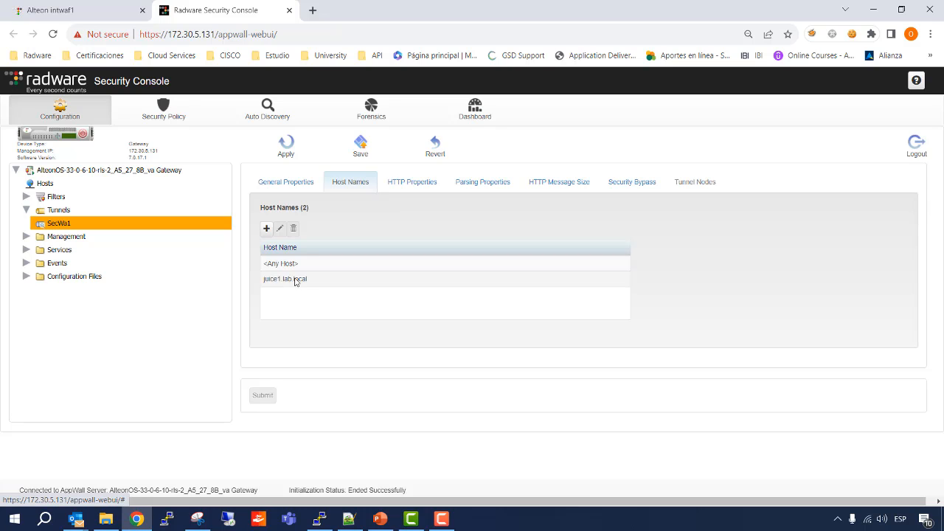
Review the security policy filters under juice1.lab.local, from Vulnerabilities and Database through AllowList, PathBlocking, FilesUpload and BruteForce.
left_click(167, 109)
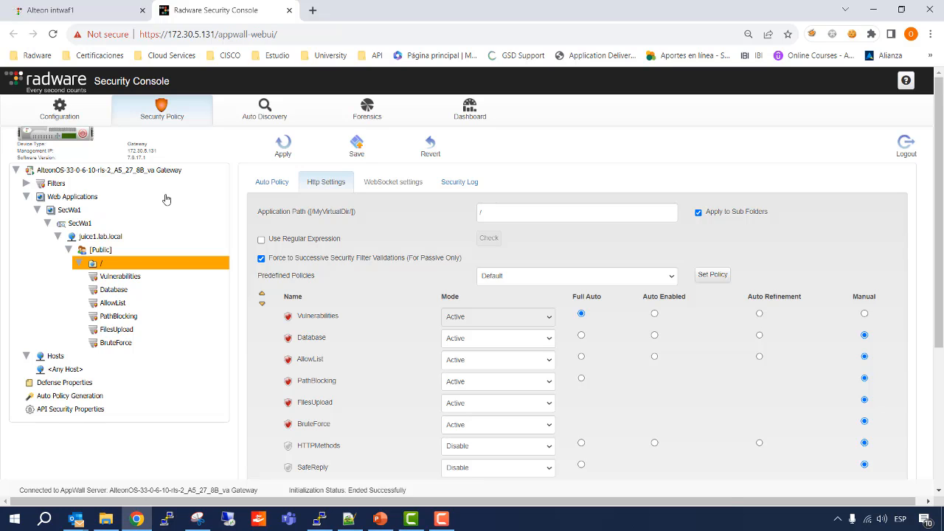
left_click(121, 277)
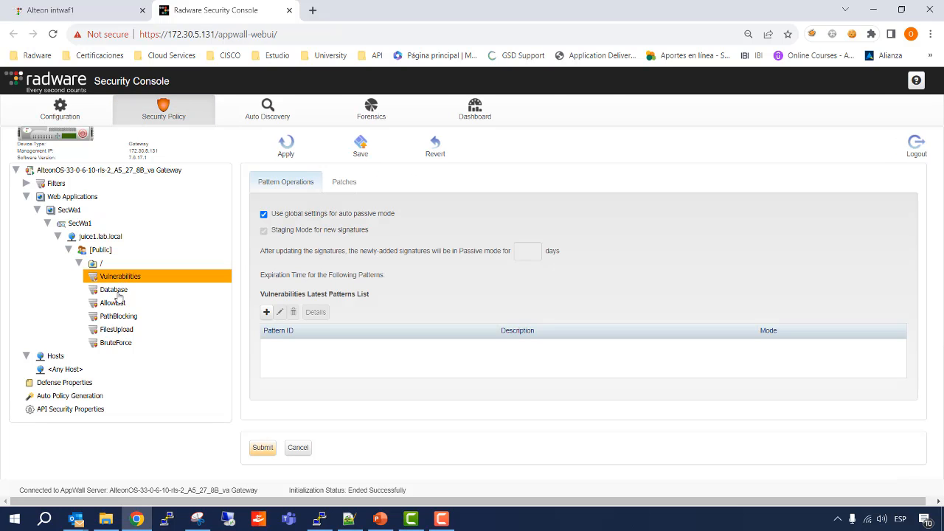
left_click(118, 295)
left_click(578, 112)
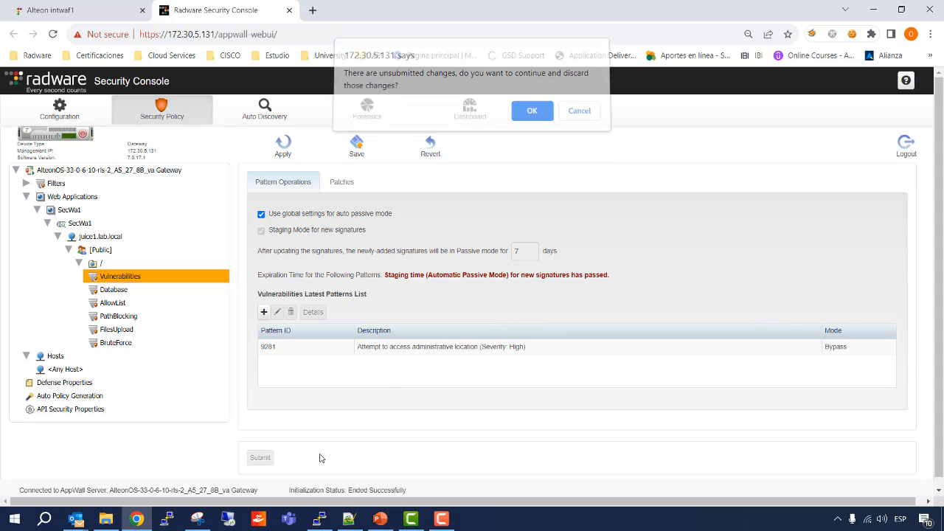
left_click(114, 290)
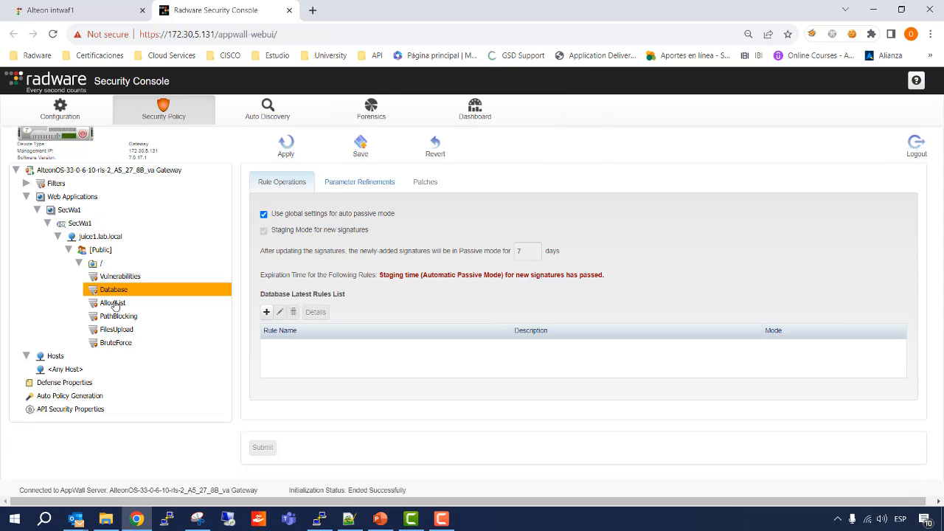
left_click(114, 303)
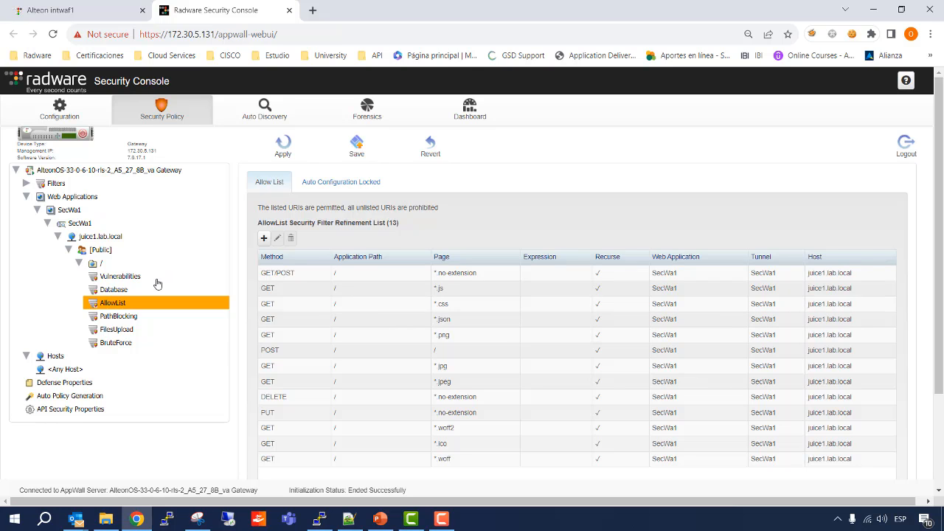
left_click(119, 317)
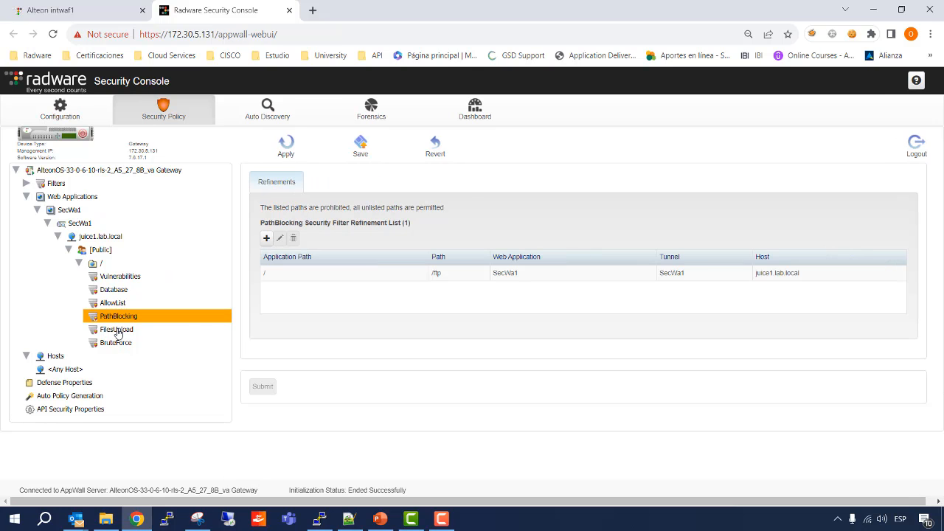
left_click(117, 332)
left_click(119, 345)
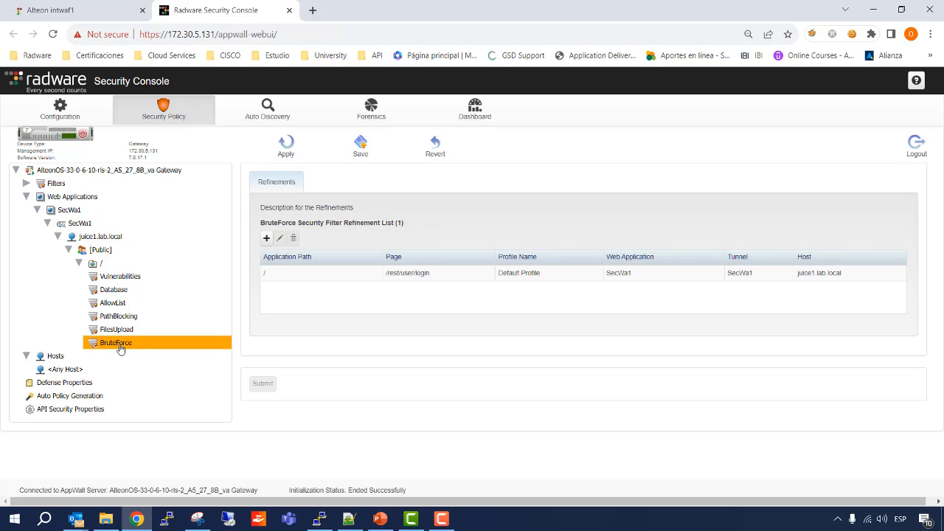
Compare the host-level protection settings of <Any Host> with the general properties of the SecWa1 tunnel.
left_click(58, 370)
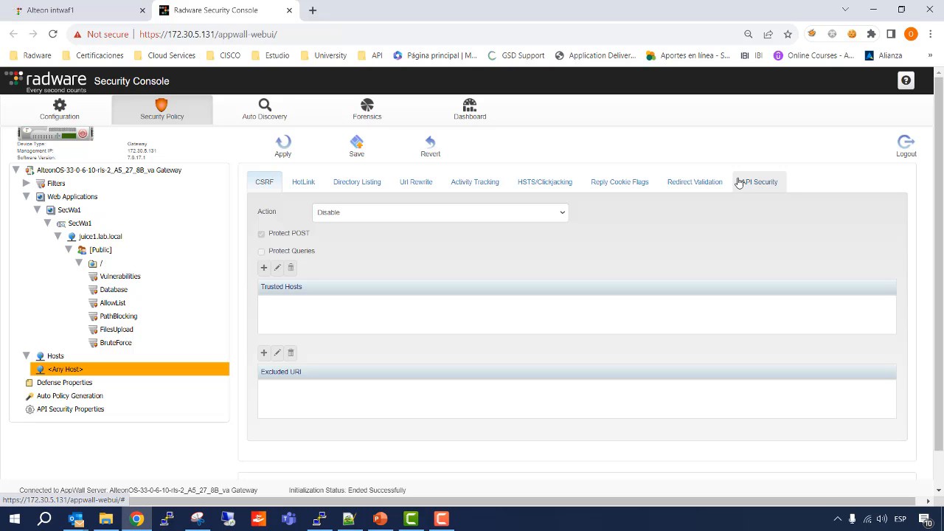
left_click(79, 119)
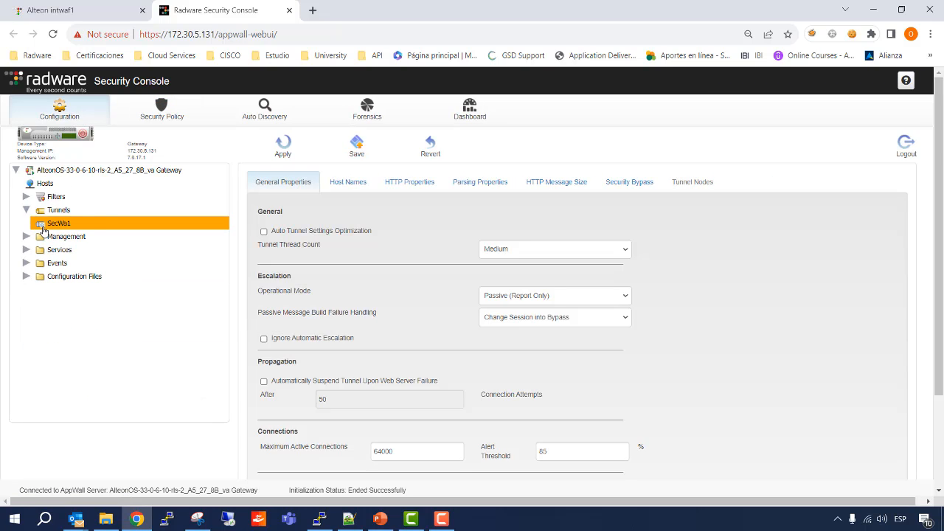
left_click(165, 118)
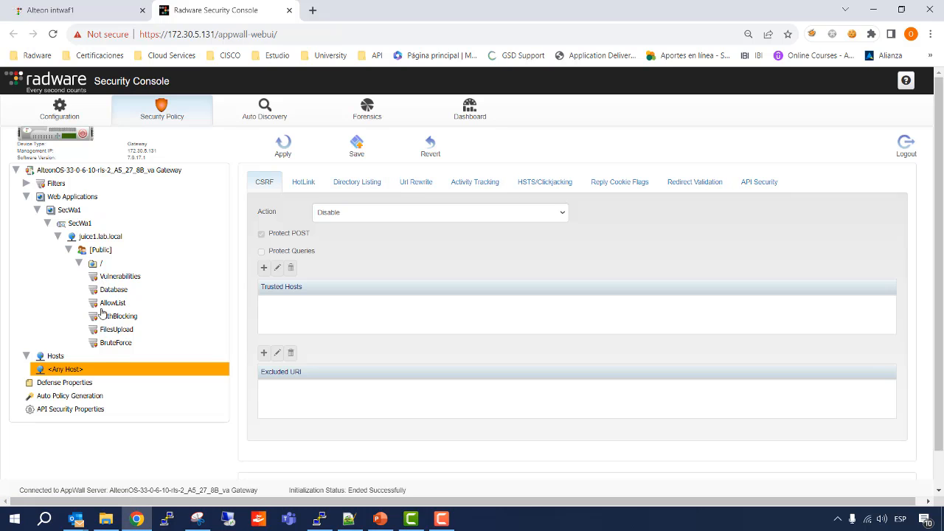
left_click(59, 115)
left_click(61, 223)
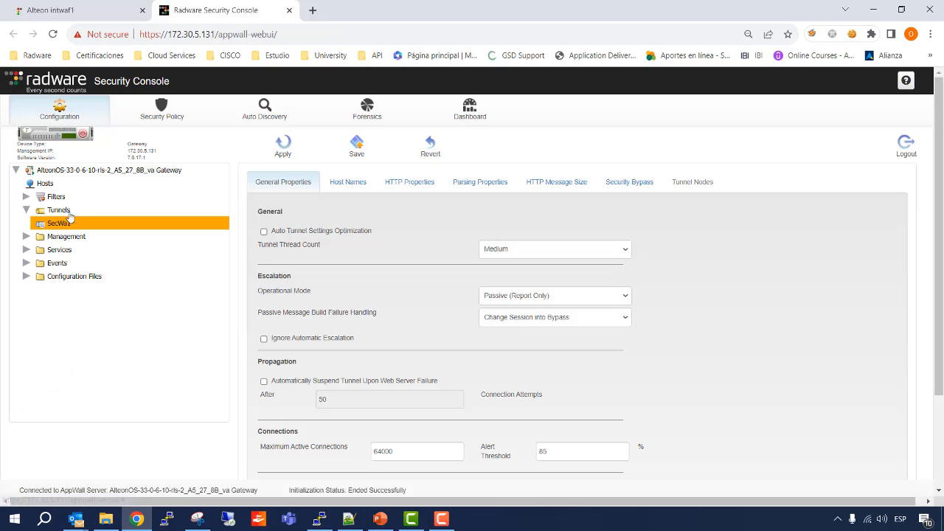
Examine the filter modes of the root application path under juice1.lab.local and the CSRF settings of <Any Host>.
left_click(151, 118)
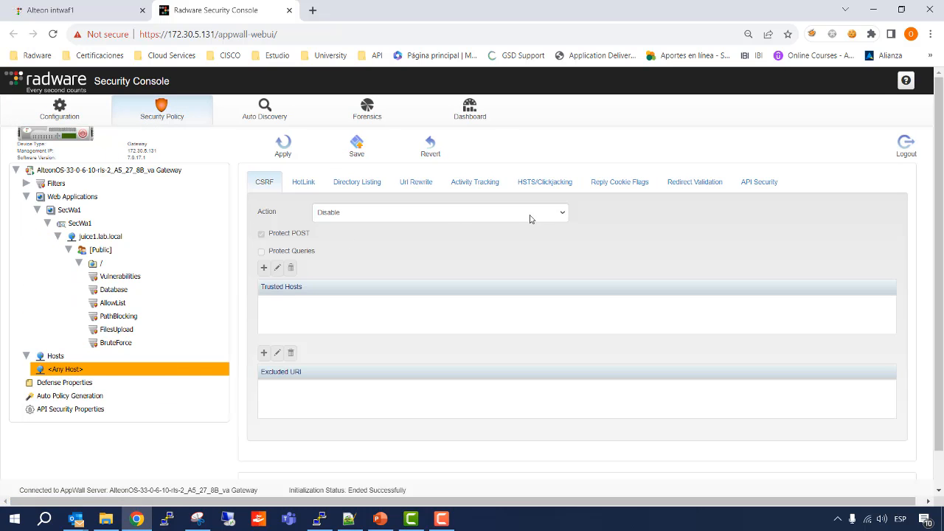
left_click(108, 279)
left_click(111, 292)
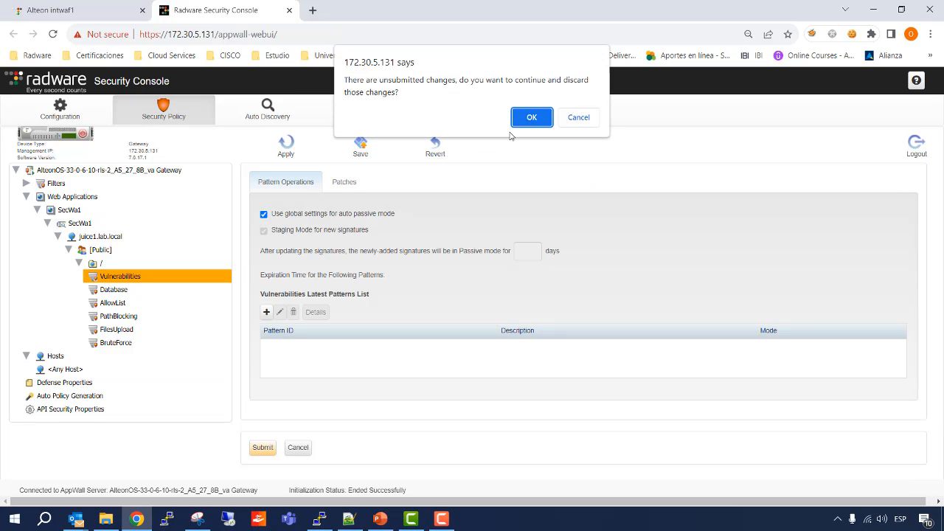
left_click(532, 118)
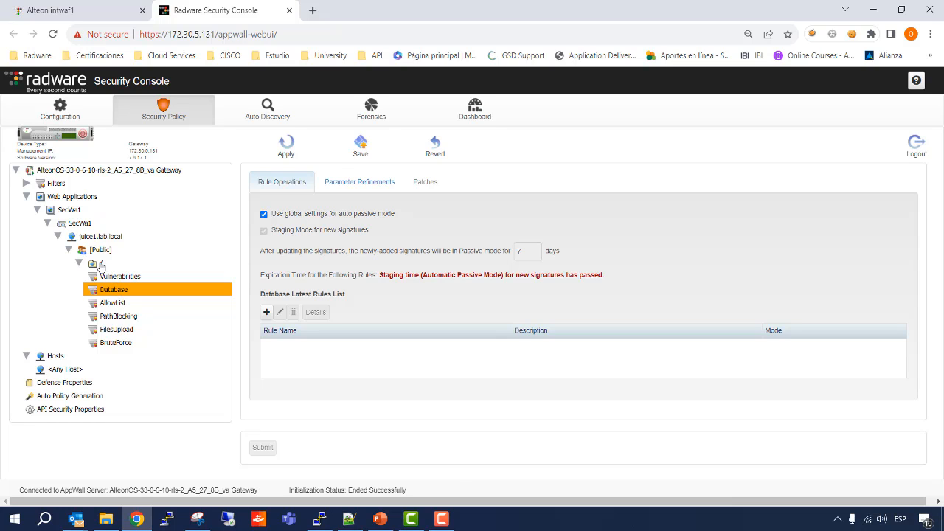
left_click(101, 264)
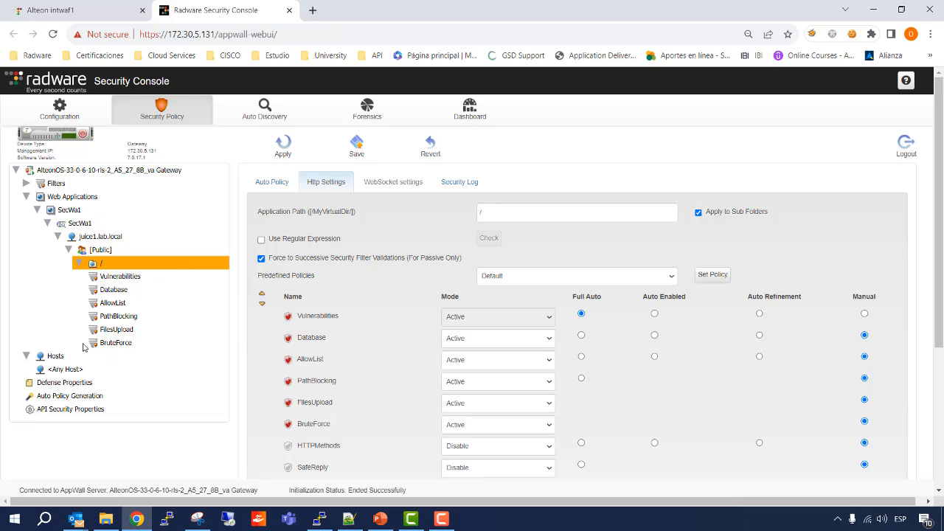
left_click(62, 375)
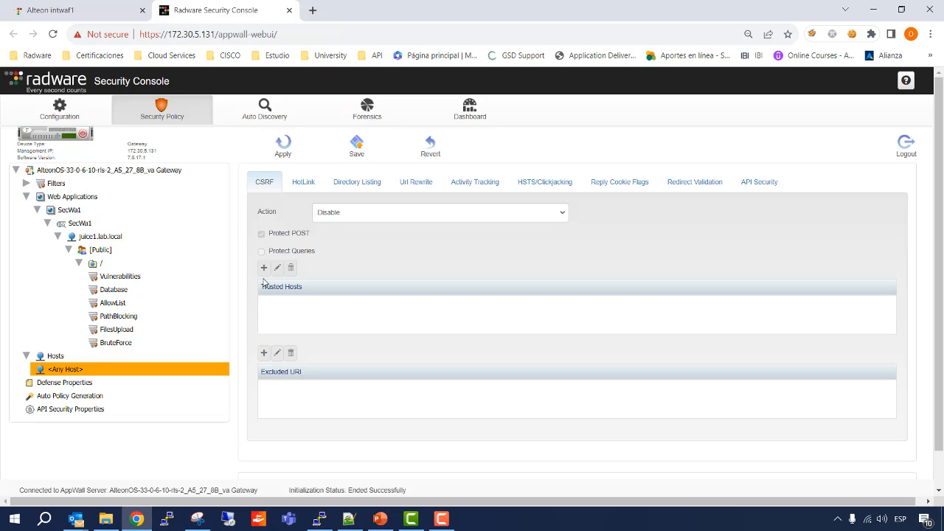
Copy the hosts from existing tunnels into the host-to-web-server bindings, then submit and apply the configuration change.
left_click(74, 117)
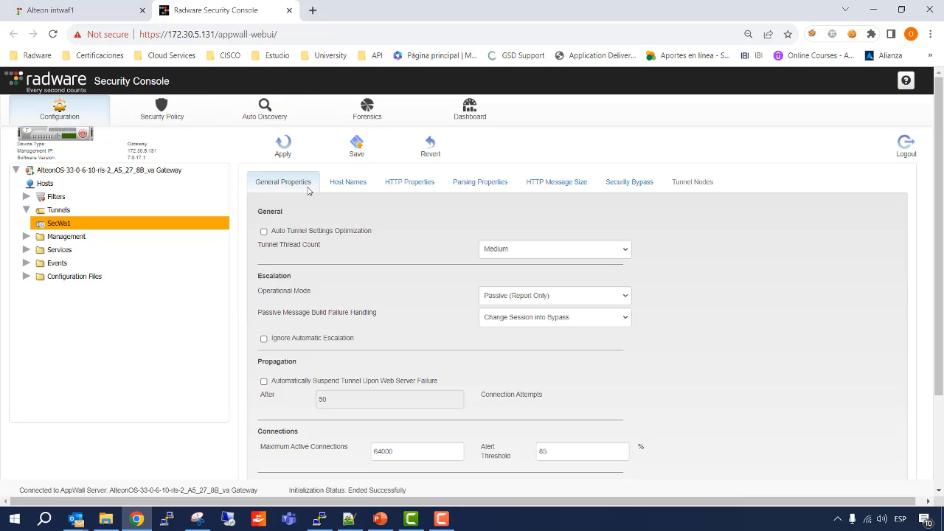
left_click(355, 189)
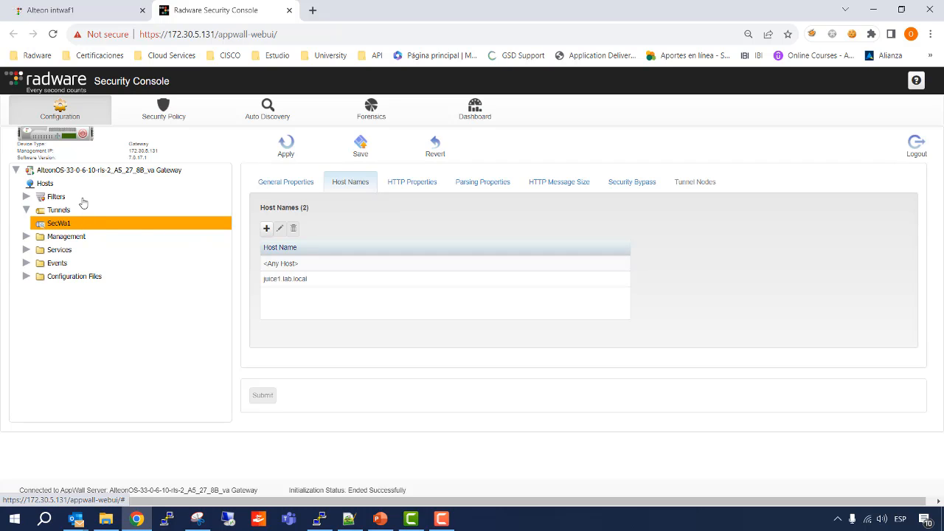
left_click(51, 185)
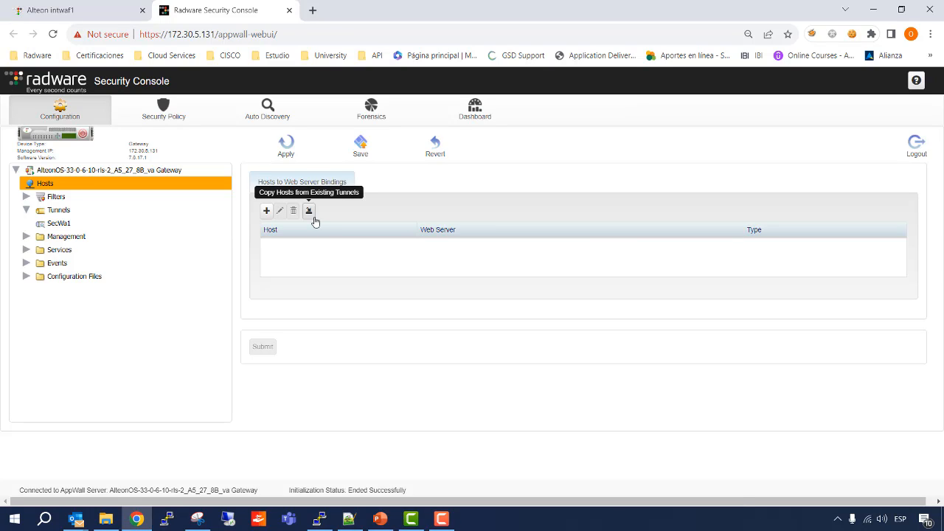
left_click(313, 217)
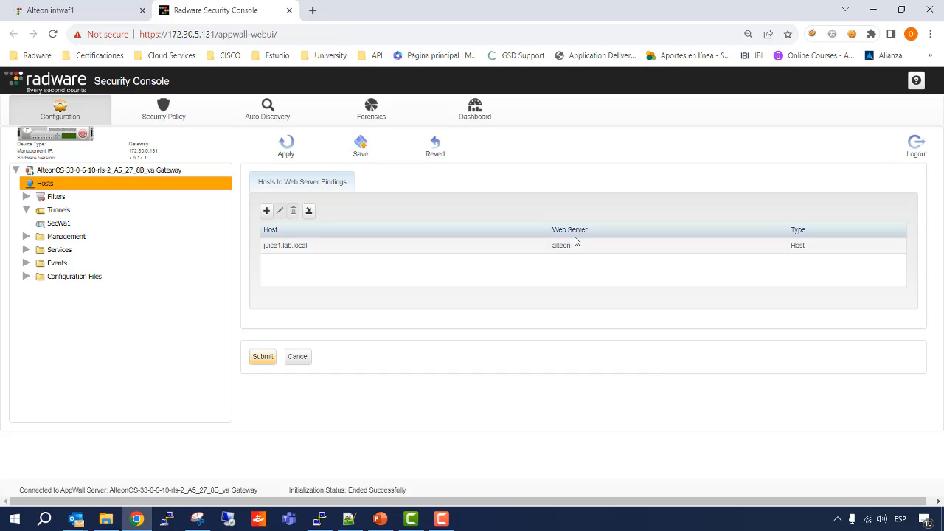
left_click(261, 358)
left_click(287, 144)
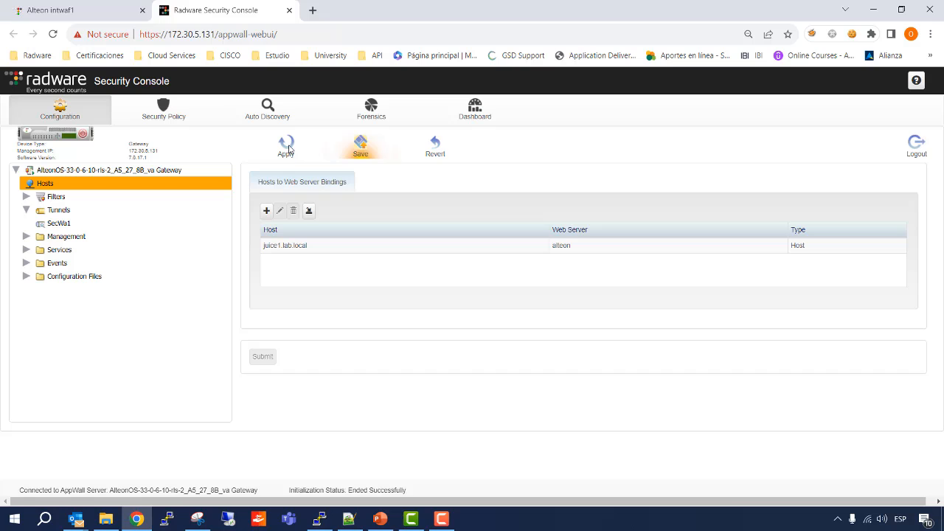
Add a host policy for juice1.lab.local to the security policy's host list and submit it.
left_click(196, 120)
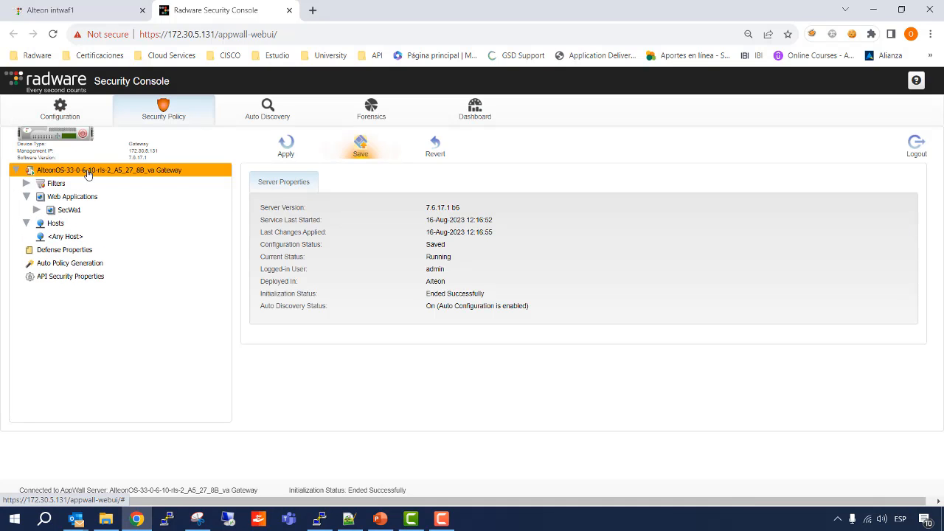
double_click(61, 224)
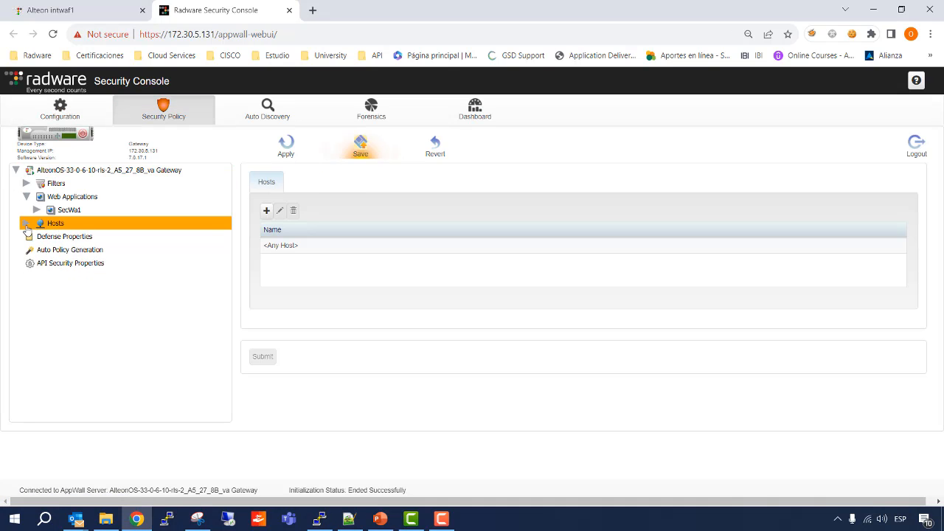
left_click(26, 224)
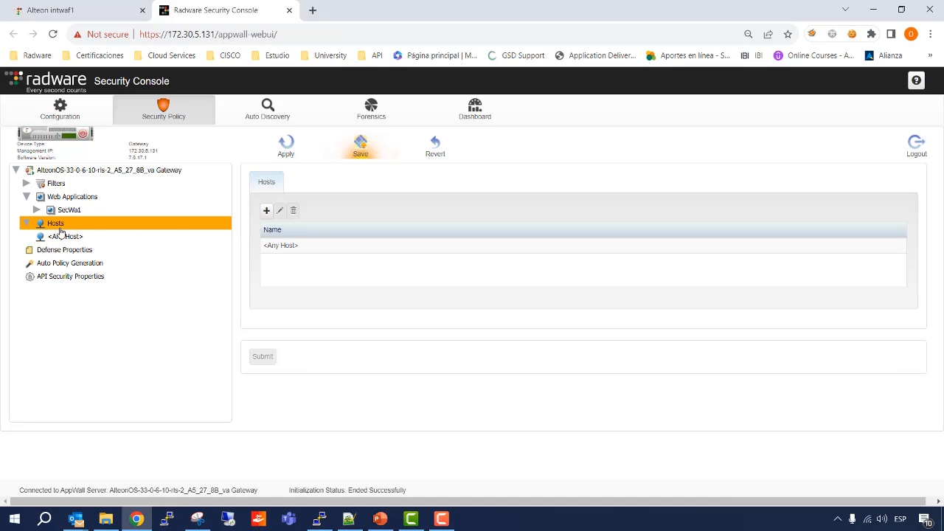
left_click(266, 211)
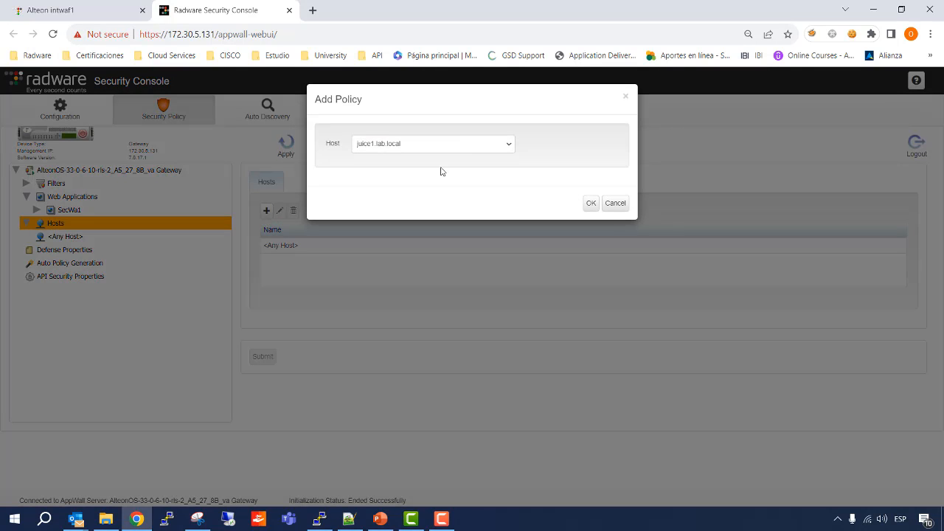
left_click(590, 203)
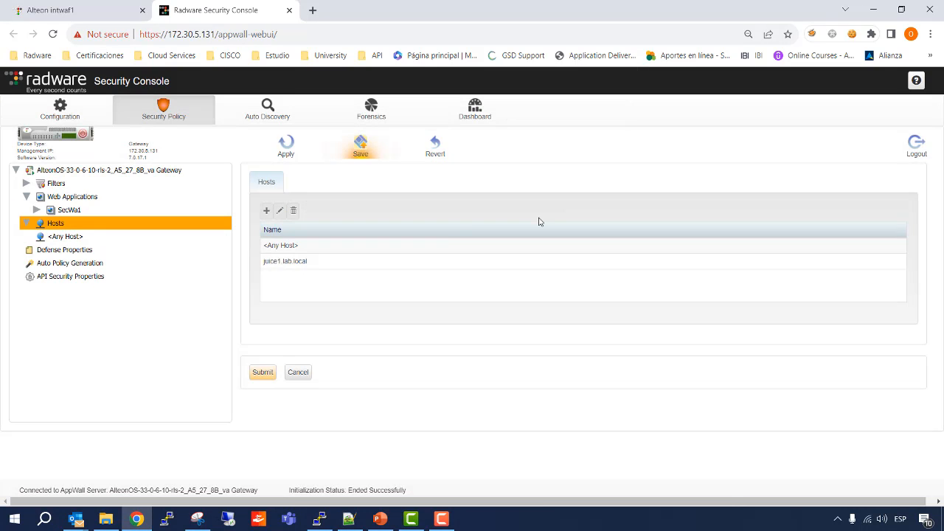
left_click(263, 374)
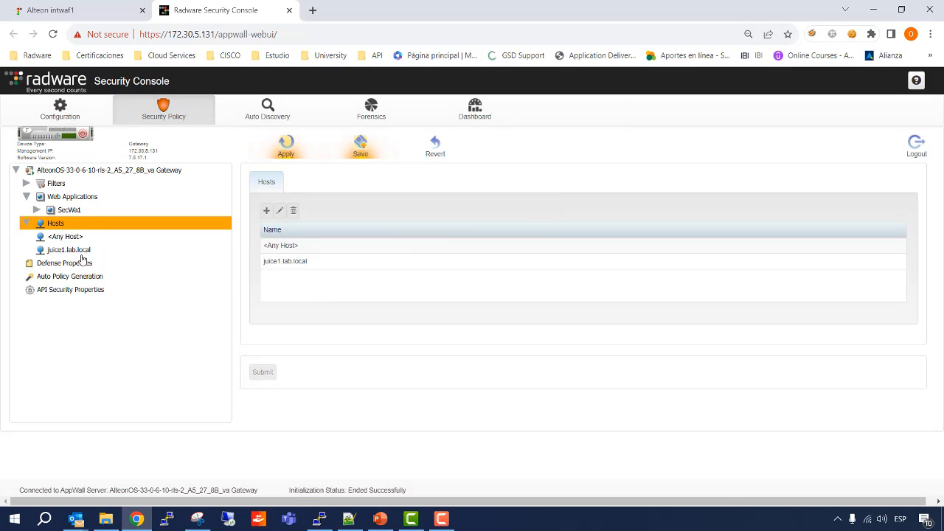
Examine the host-level protection settings of juice1.lab.local, from CSRF, HotLink and Directory Listing through Activity Tracking to Redirect Validation and API Security.
left_click(47, 251)
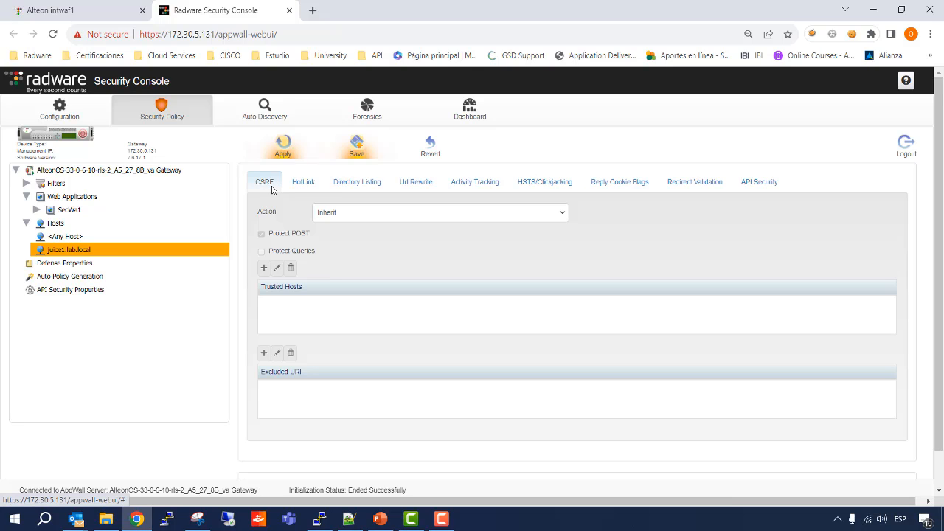
left_click(296, 186)
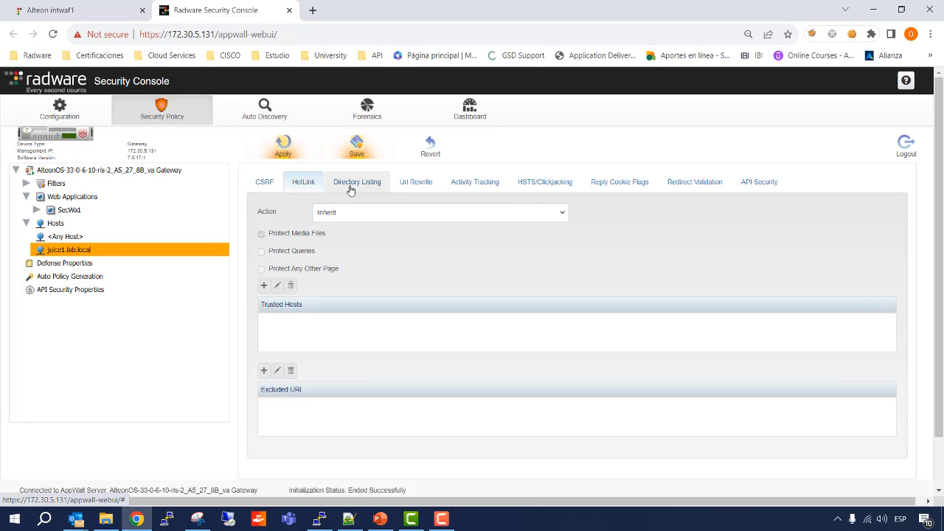
left_click(350, 190)
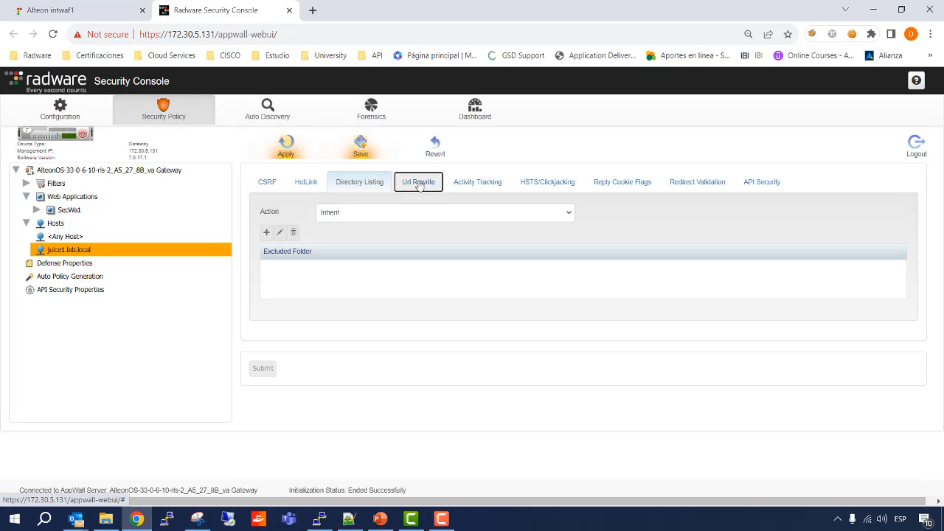
left_click(418, 185)
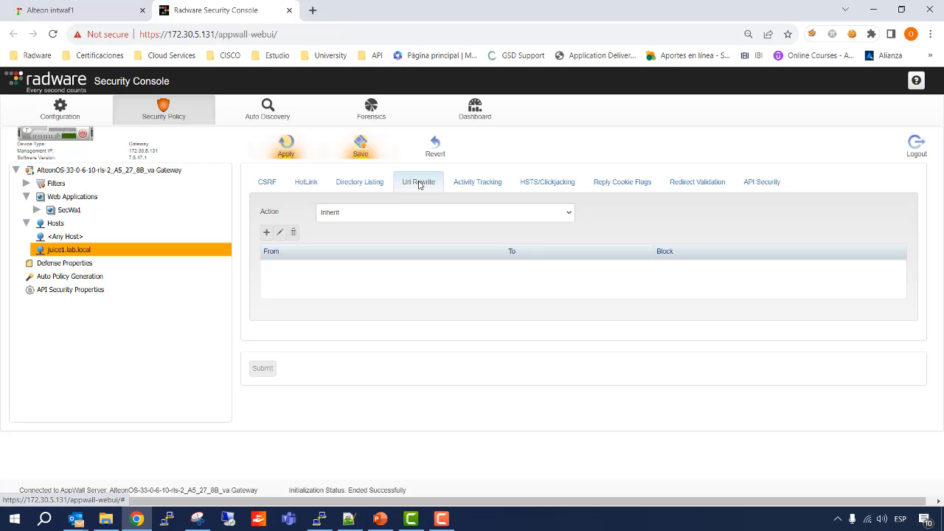
left_click(478, 184)
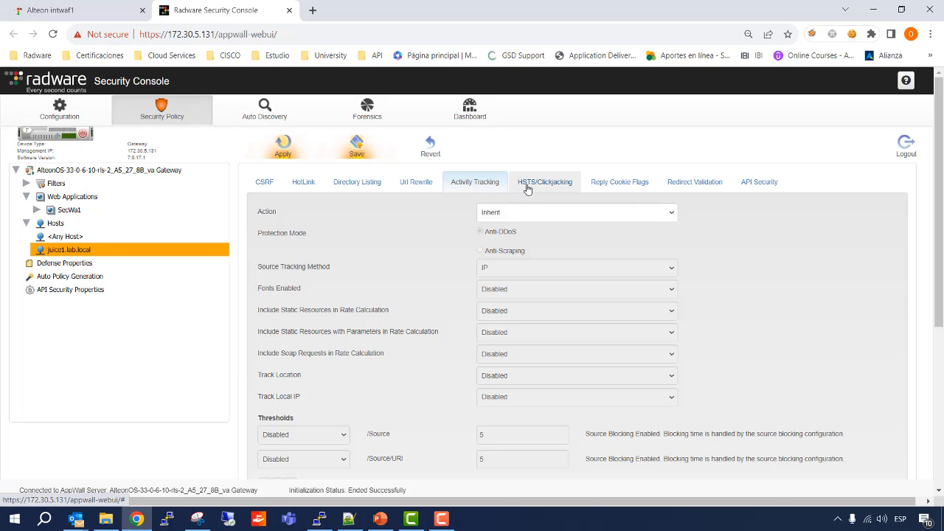
left_click(527, 189)
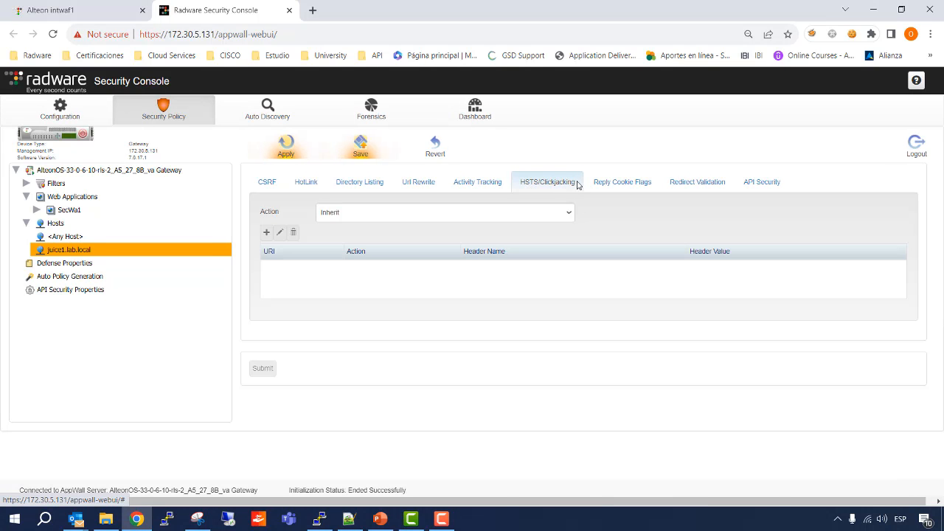
left_click(626, 185)
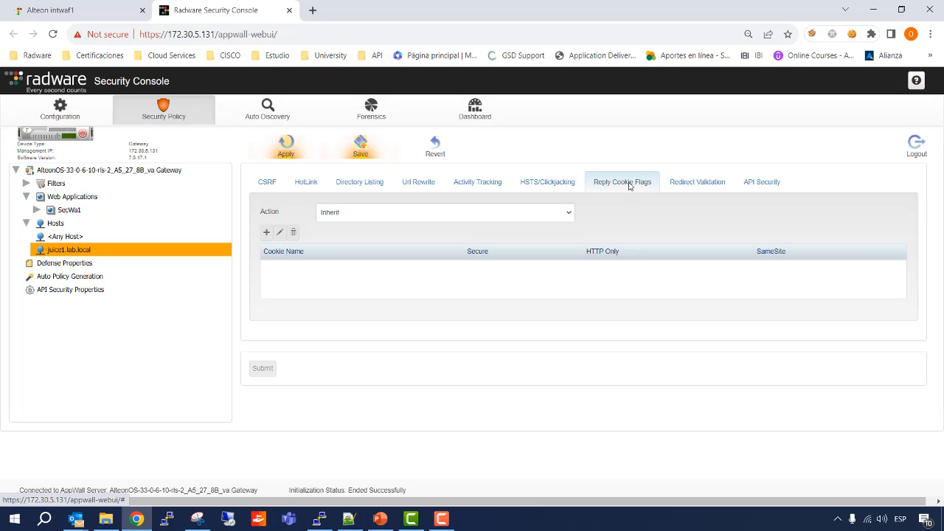
left_click(681, 184)
left_click(762, 186)
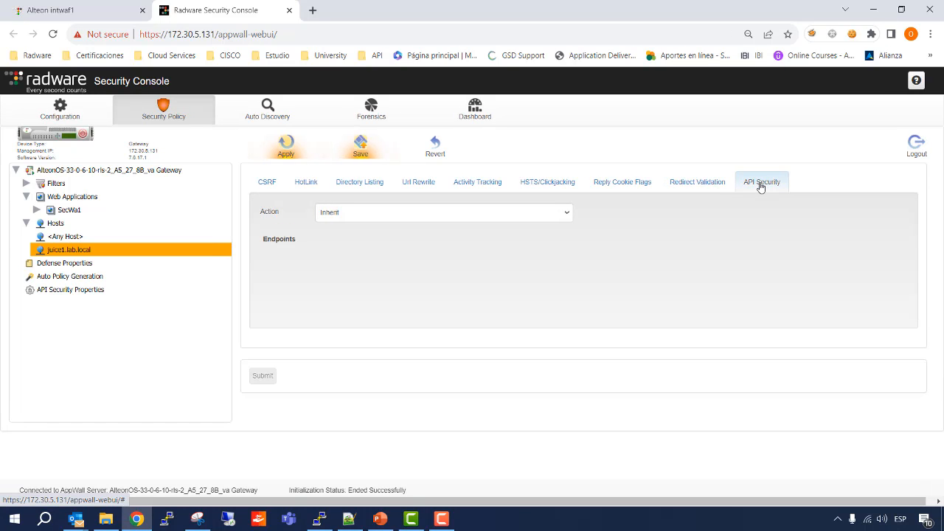
left_click(676, 186)
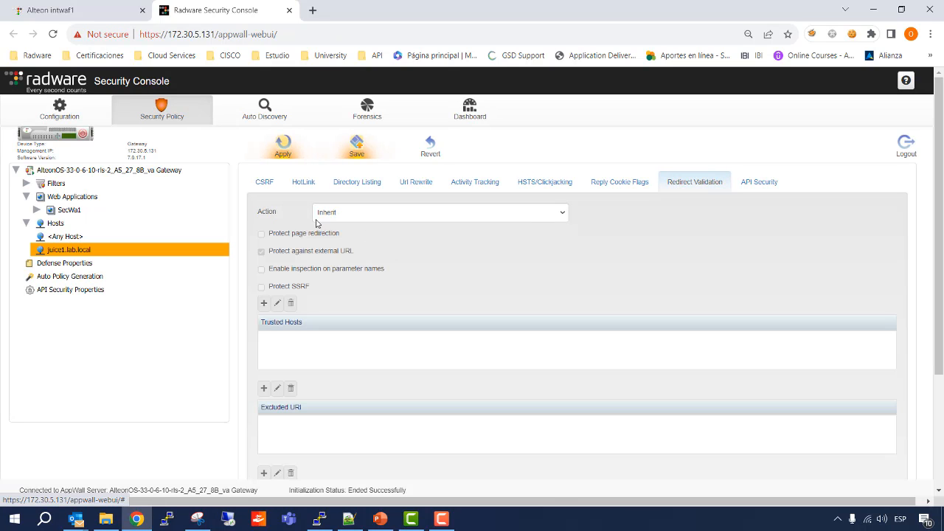
left_click(264, 184)
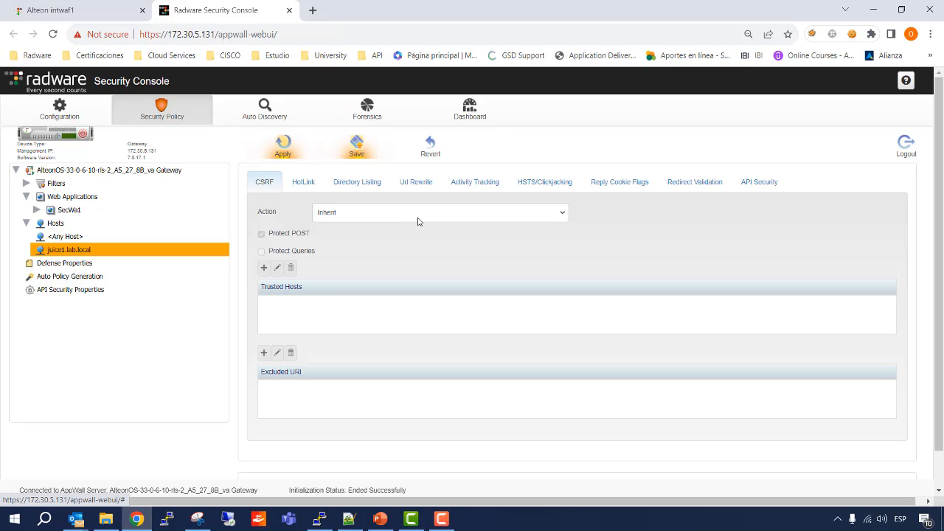
Switch to the CWAF Best Practices presentation in PowerPoint and consult the "Recomendaciones Generales" table of recommended host protection modes on slide 74.
left_click(380, 518)
left_click(107, 371)
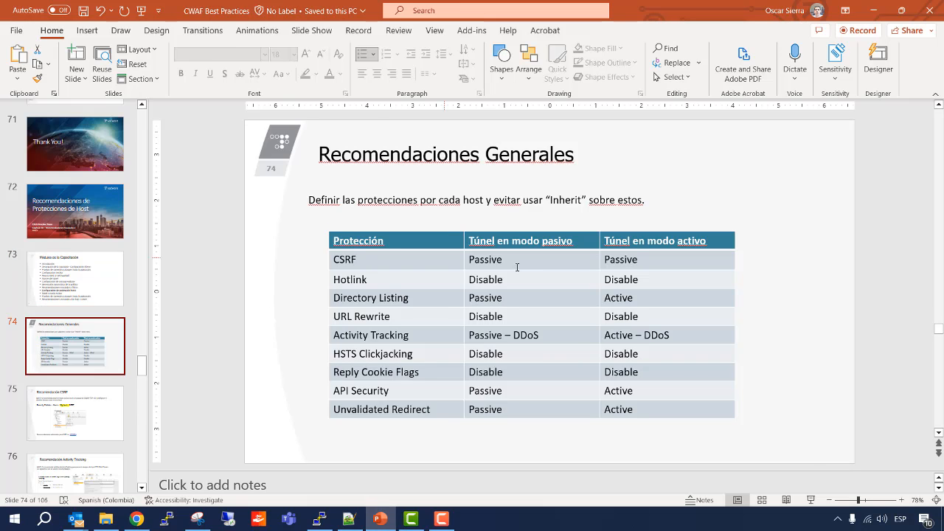
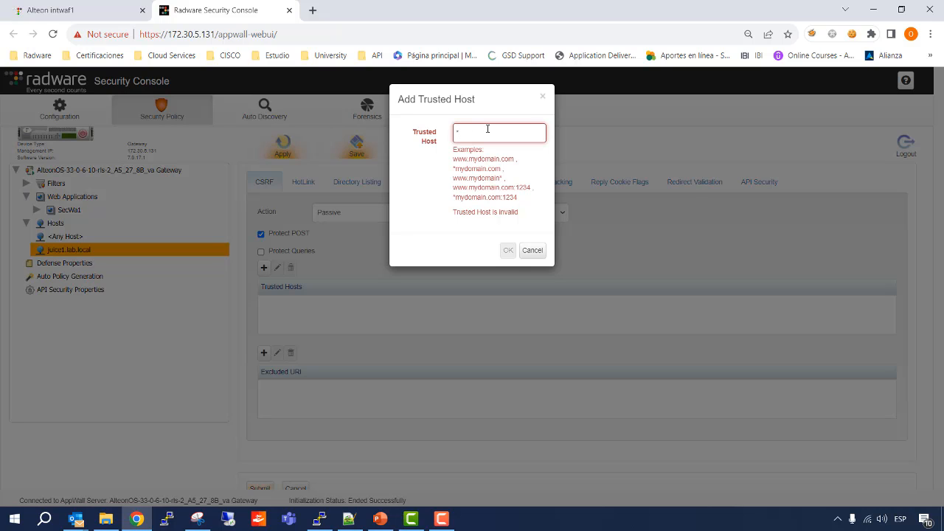
Add *lab.local as a CSRF trusted host for juice1.lab.local and set the HotLink action to Disable.
type(".lab.local")
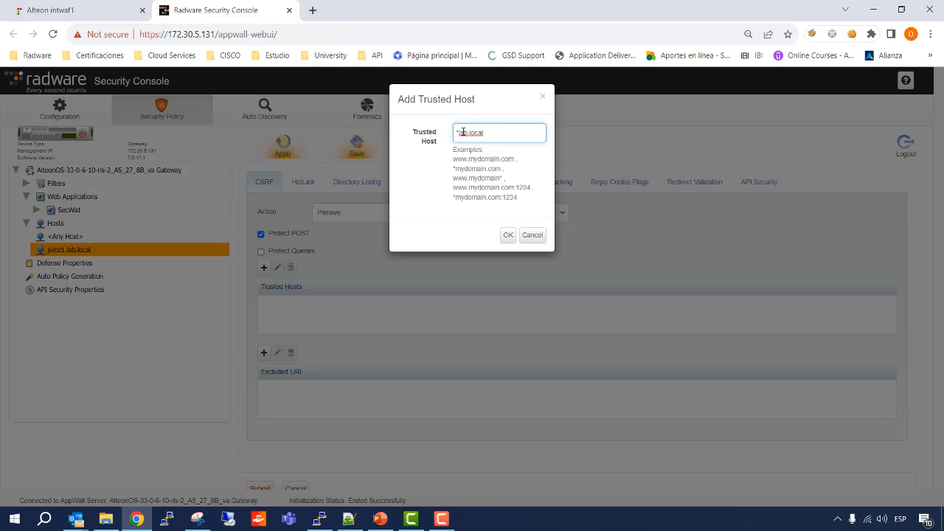
left_click(508, 235)
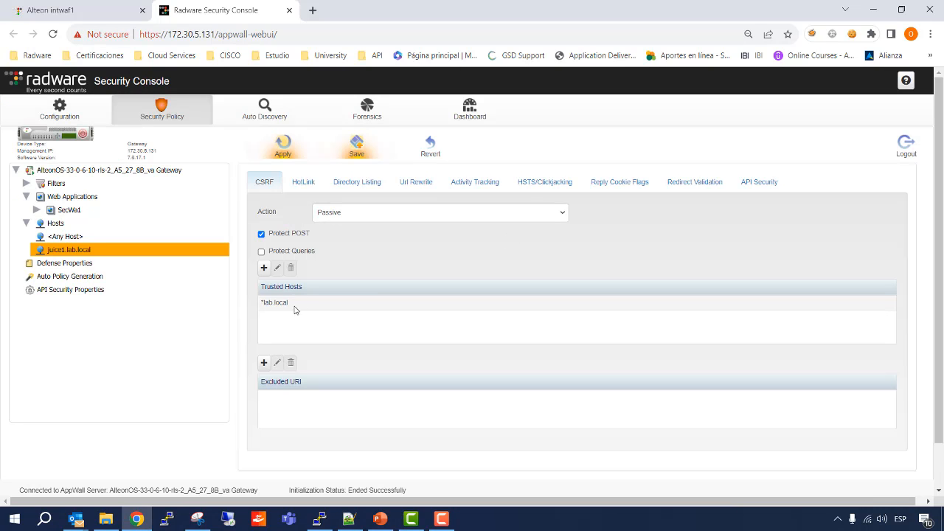
left_click(314, 184)
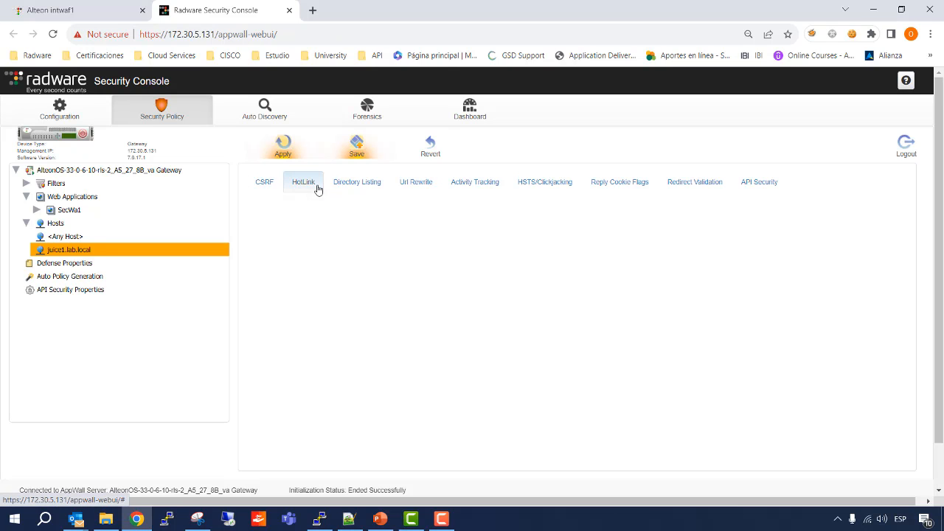
left_click(549, 214)
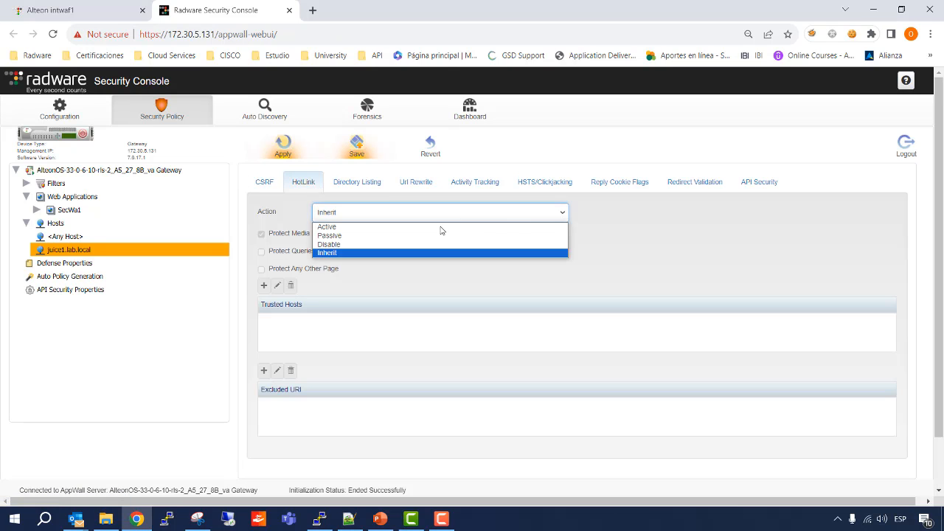
left_click(433, 244)
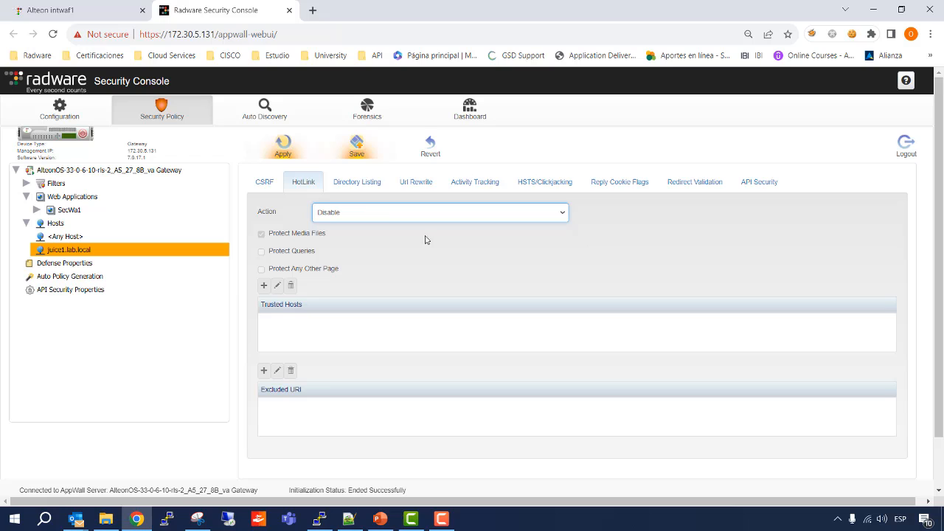
Set the Directory Listing action of juice1.lab.local to Passive and submit the host protection changes.
left_click(367, 186)
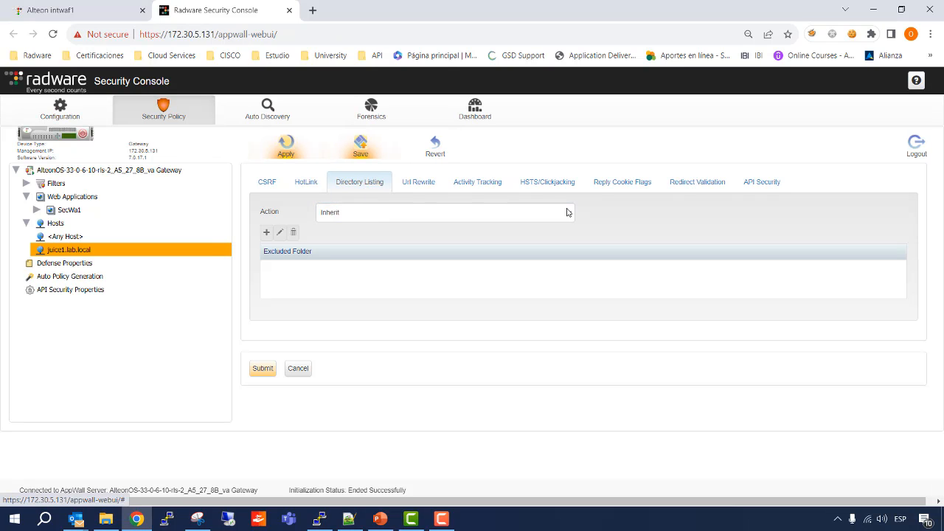
left_click(569, 214)
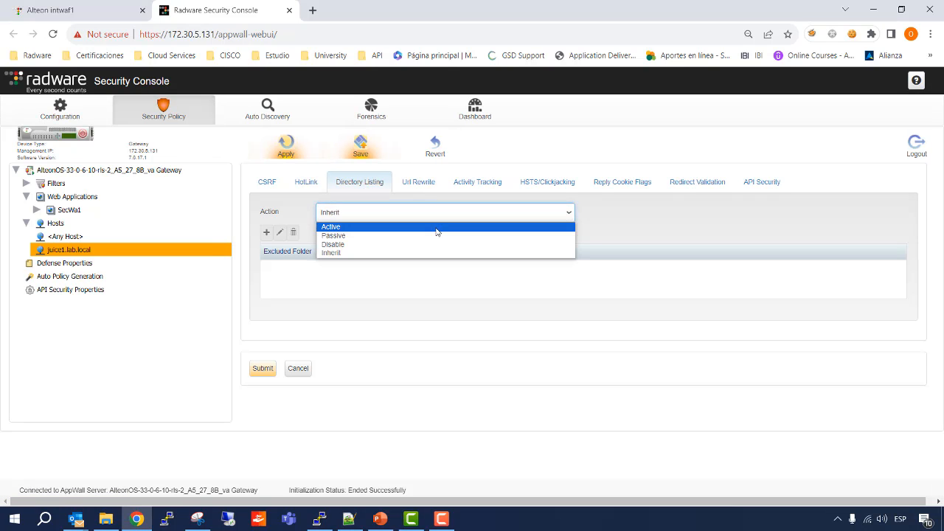
left_click(436, 236)
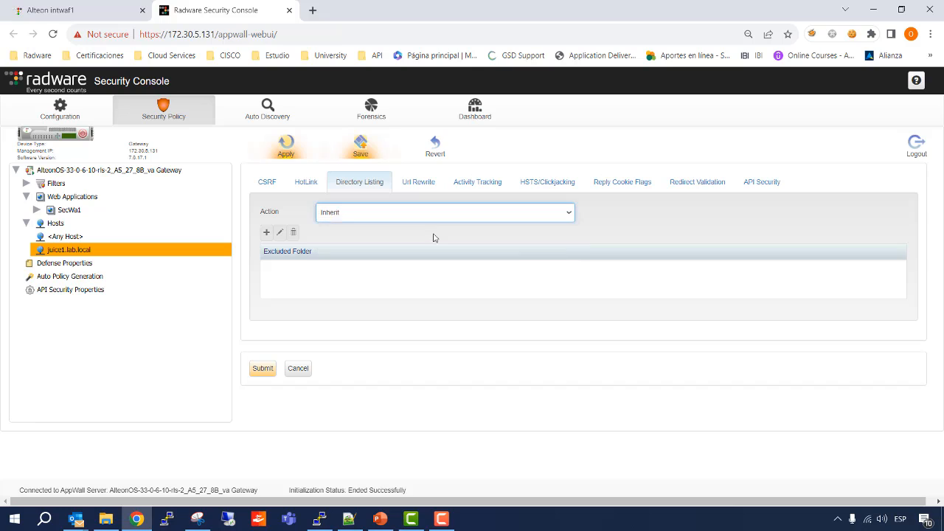
left_click(264, 370)
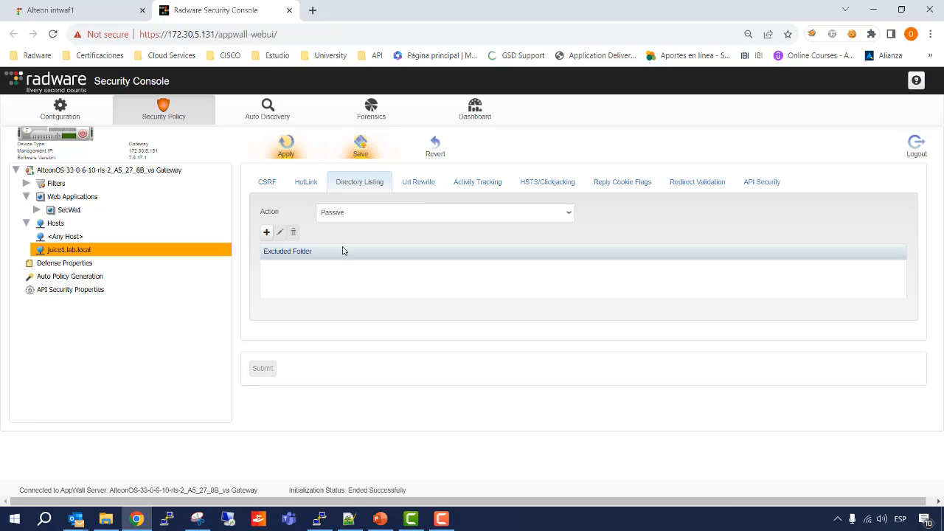
Set the URL Rewrite action of juice1.lab.local to Disable and submit it.
left_click(408, 184)
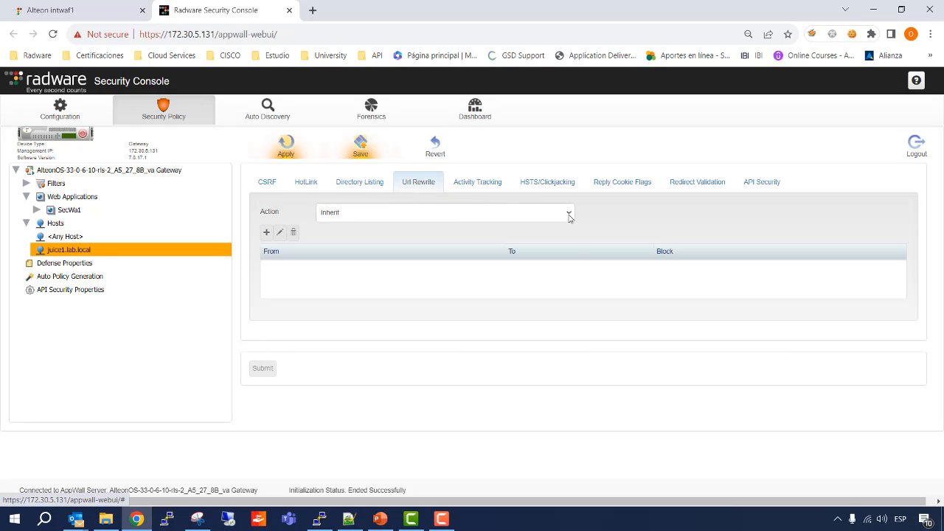
left_click(569, 213)
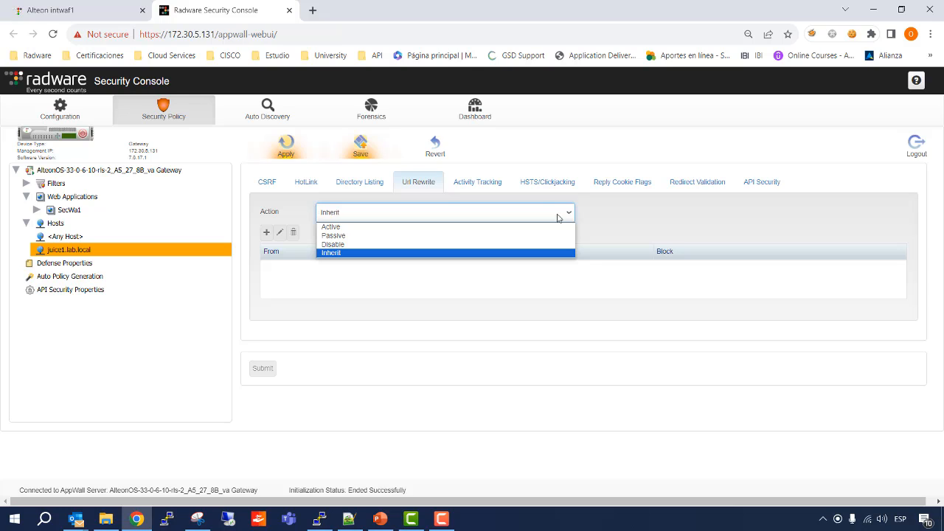
left_click(390, 250)
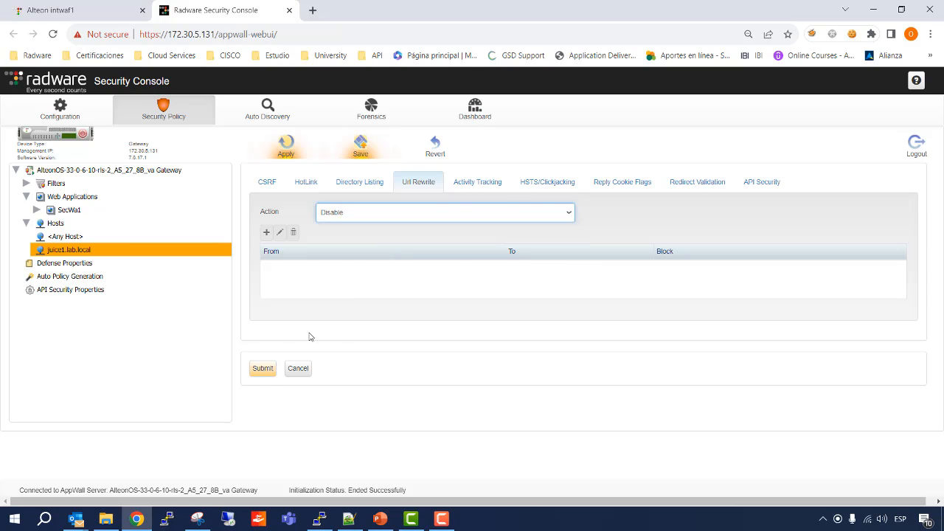
left_click(262, 368)
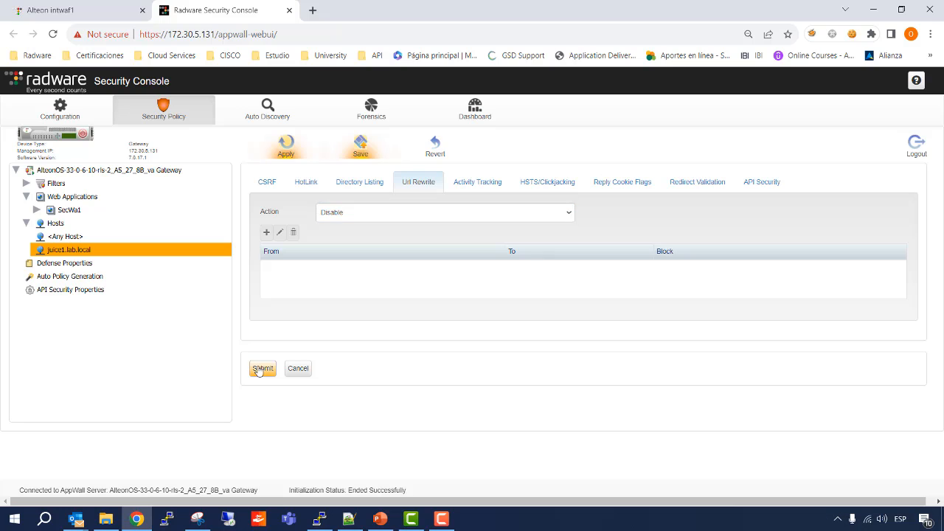
Set the Activity Tracking action of juice1.lab.local to Passive and both its /Source and /Source/URI threshold types to TPS.
left_click(475, 184)
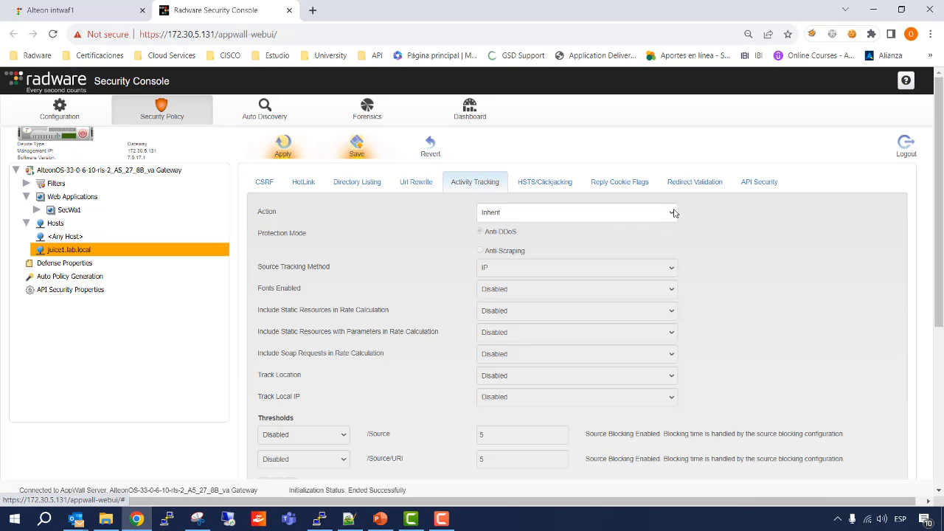
left_click(672, 214)
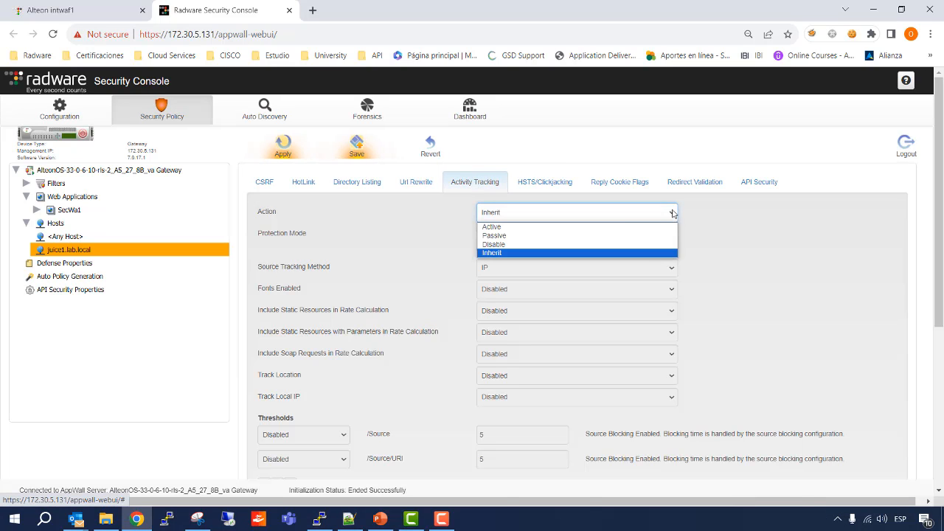
left_click(593, 236)
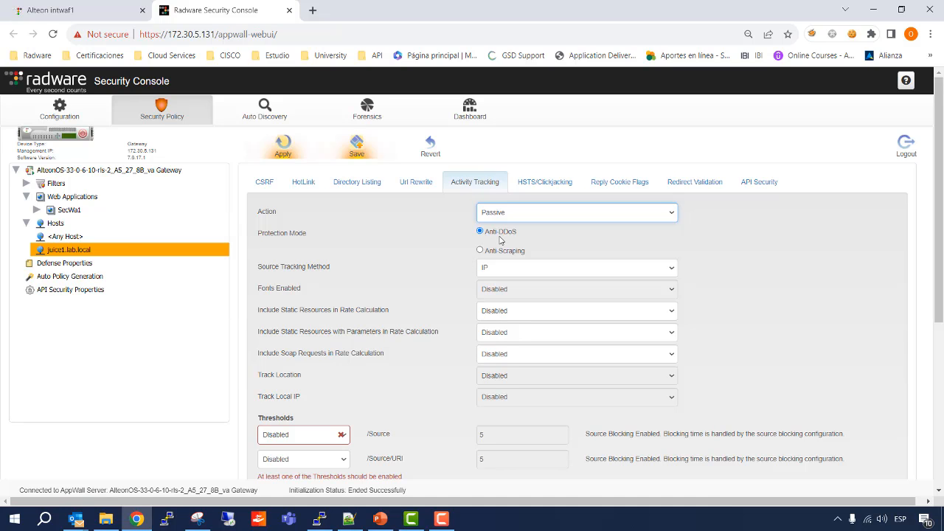
scroll(499, 239, "down", 1)
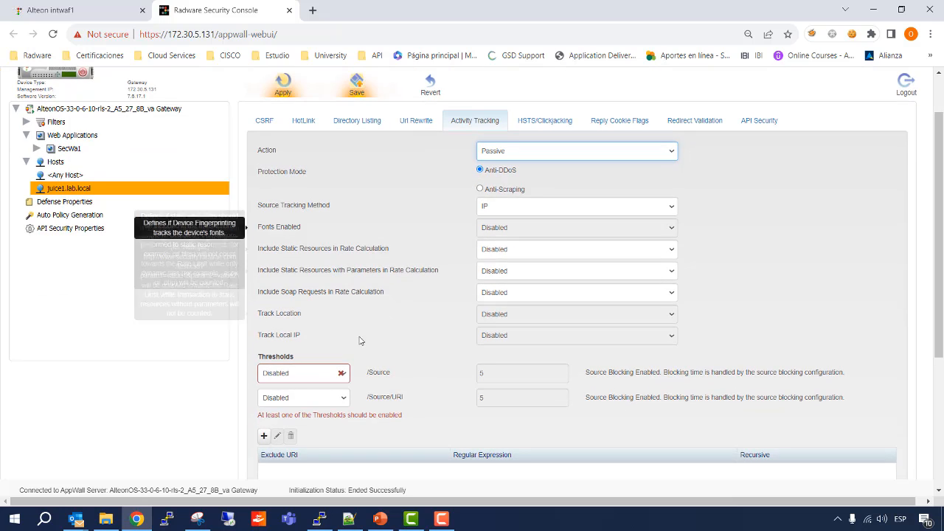
left_click(342, 377)
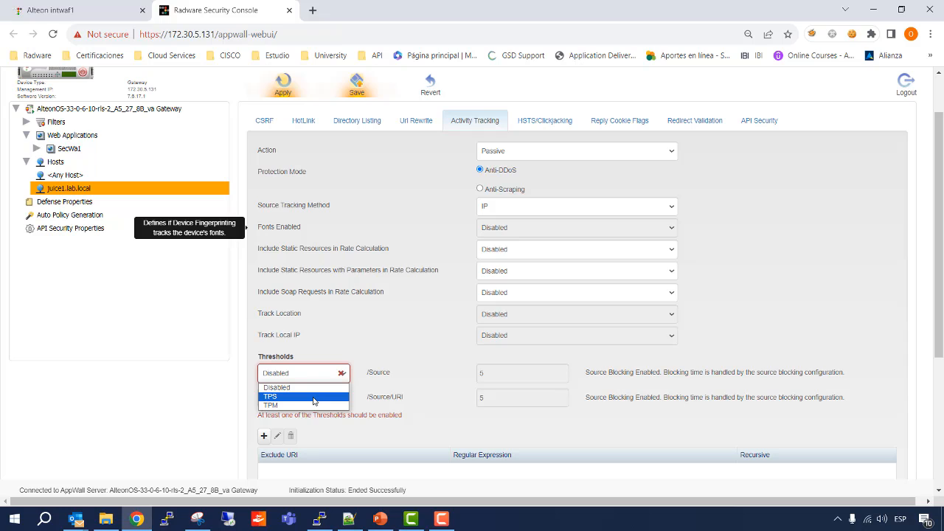
left_click(313, 397)
left_click(345, 400)
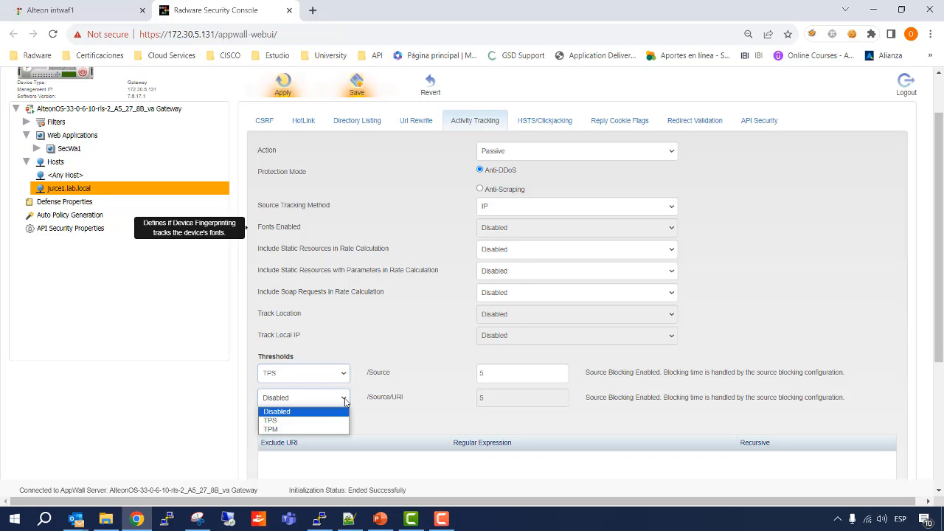
left_click(345, 420)
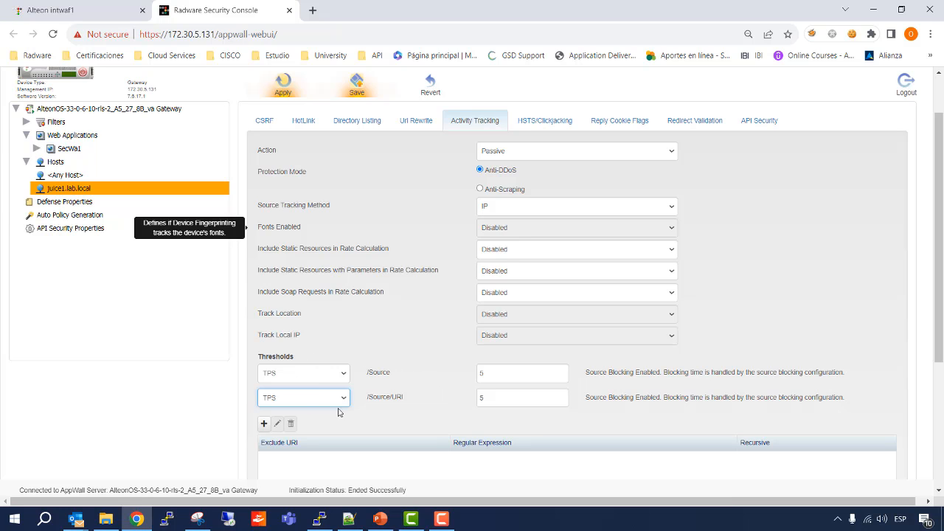
scroll(320, 376, "down", 1)
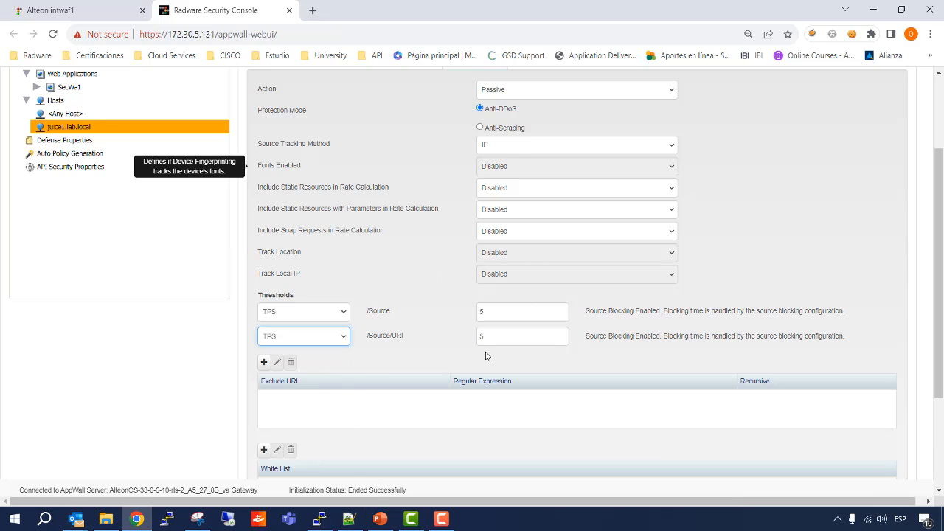
Switch to the CWAF Best Practices presentation in PowerPoint and consult the recommended Activity Tracking thresholds on slide 76.
left_click(378, 520)
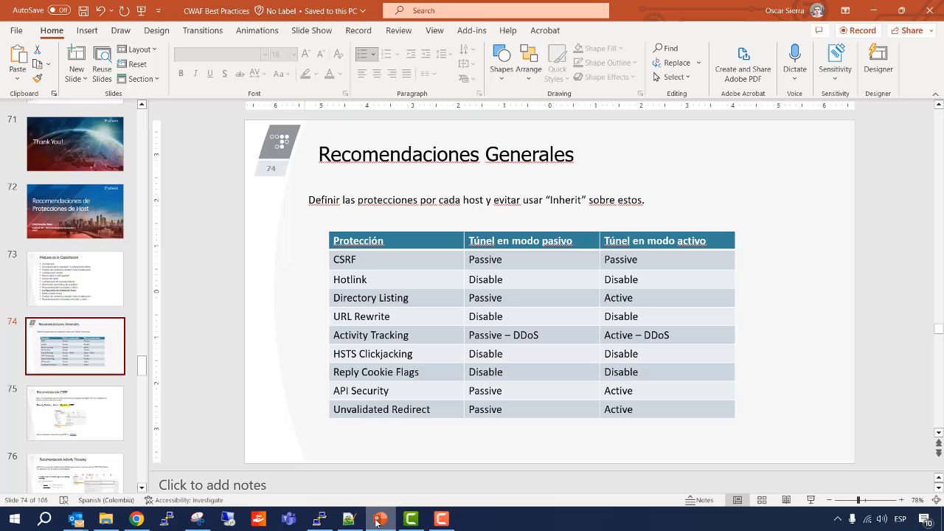
scroll(78, 380, "down", 3)
left_click(78, 371)
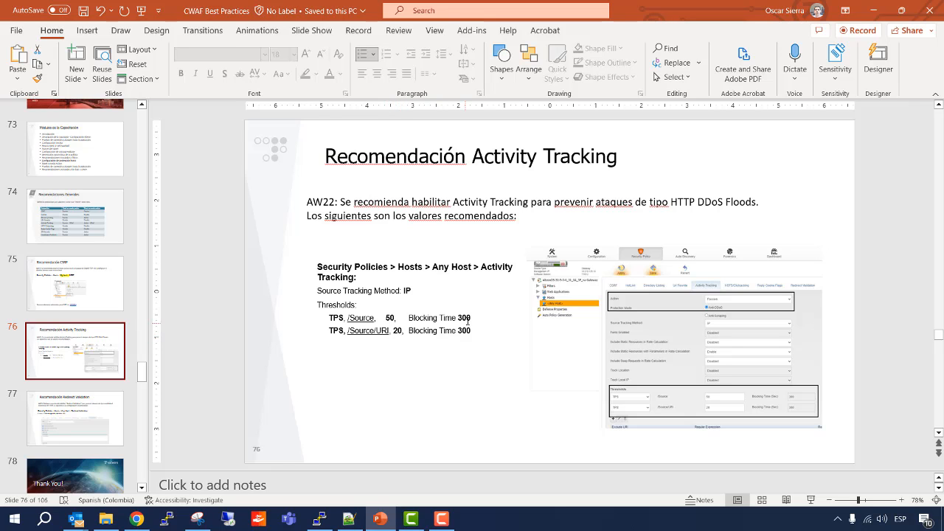
Back in the Radware Security Console, set the Activity Tracking thresholds to 50 for /Source and 20 for /Source/URI, and submit them.
key("alt+Tab")
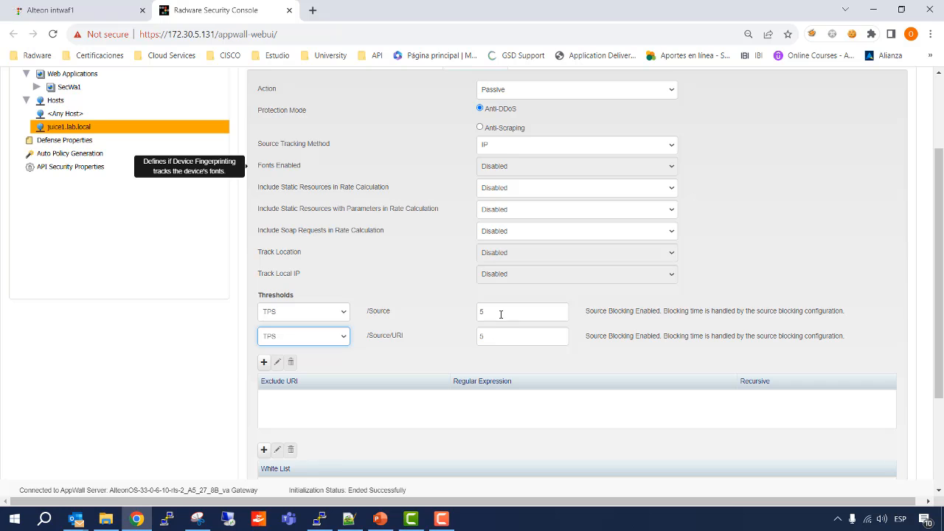
double_click(501, 314)
type("50")
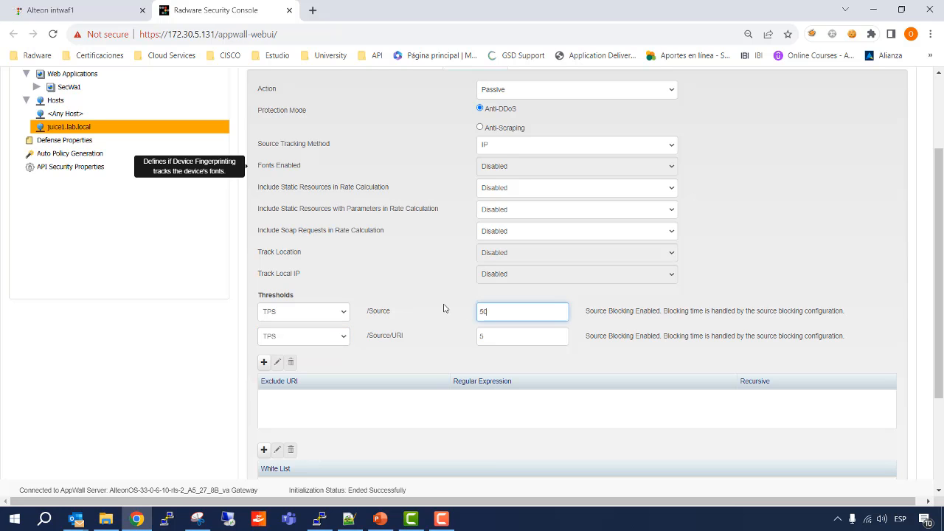
key("Tab")
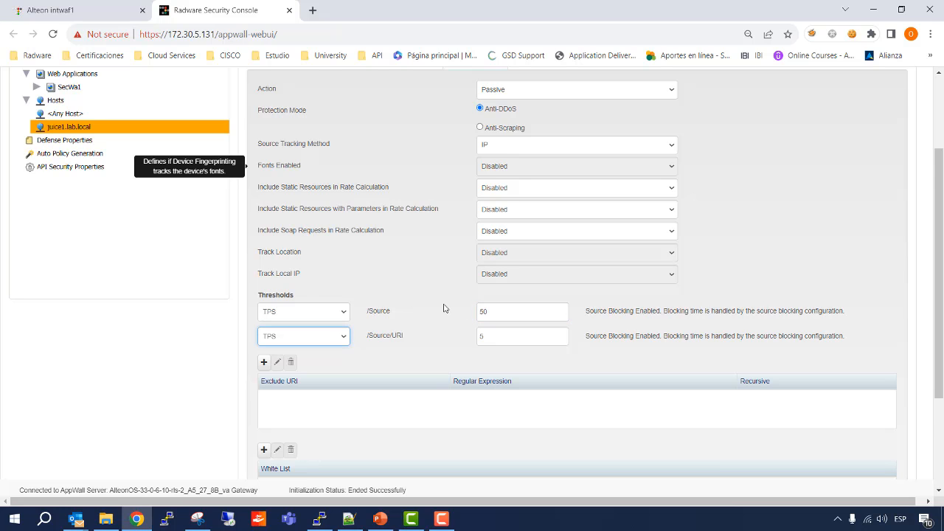
scroll(443, 310, "down", 3)
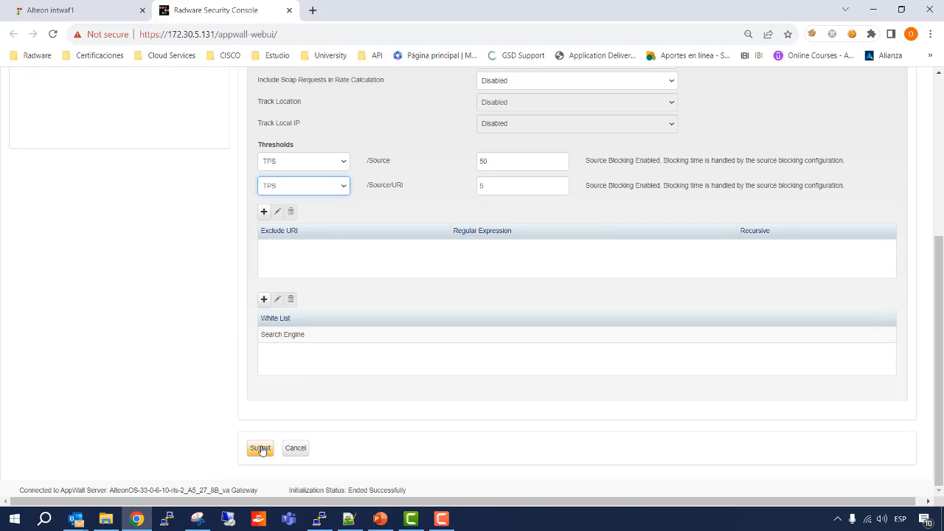
left_click(261, 449)
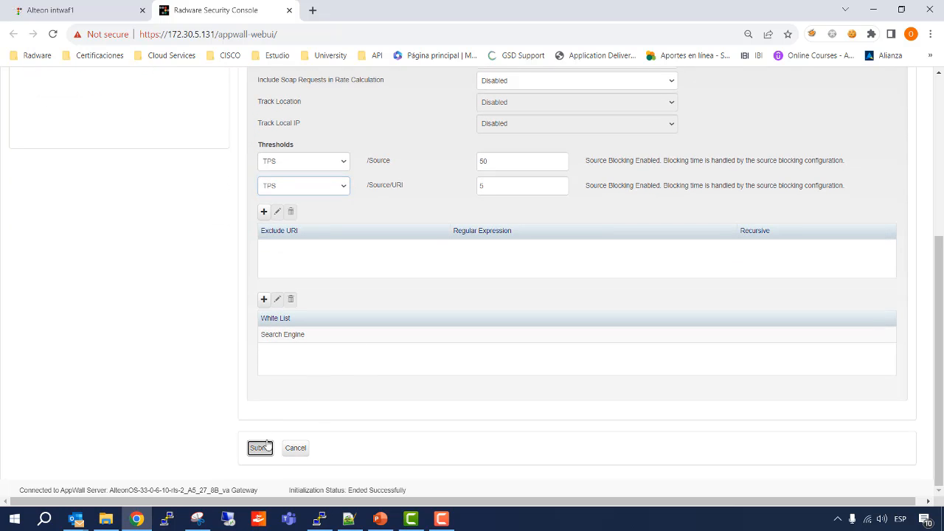
left_click(492, 185)
key("BackSpace")
type("20")
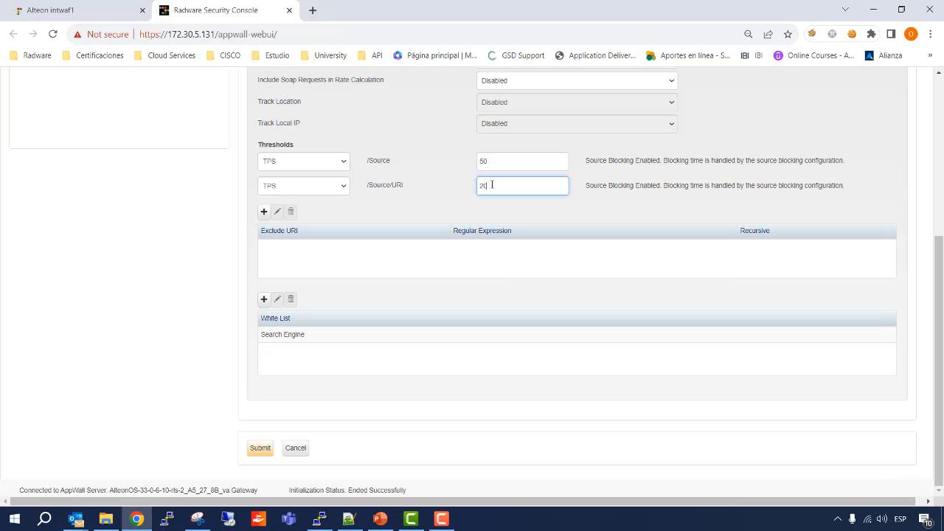
left_click(260, 447)
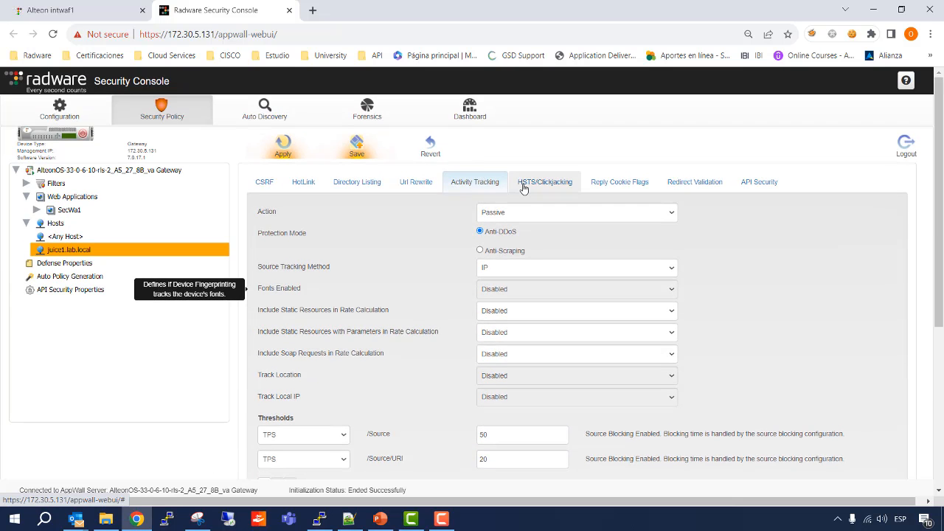
Set the HSTS/Clickjacking action of juice1.lab.local to Disable.
left_click(523, 188)
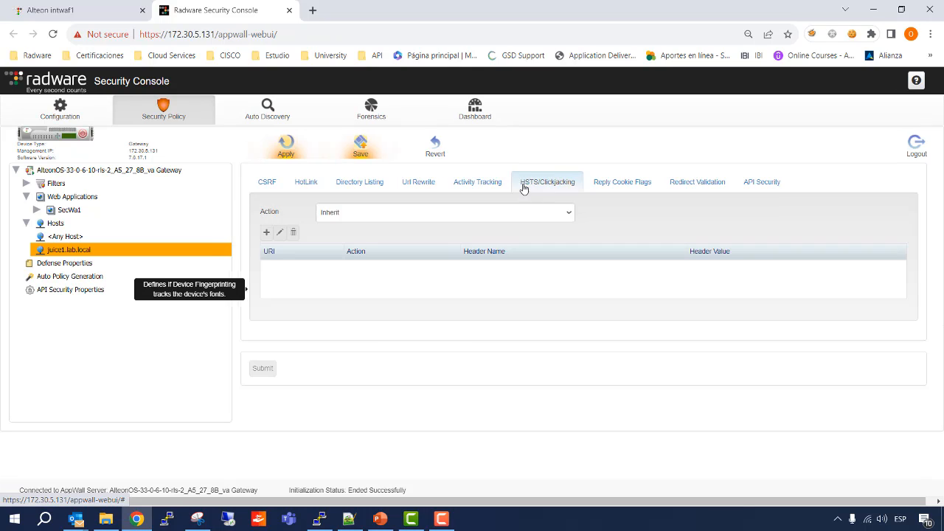
left_click(569, 215)
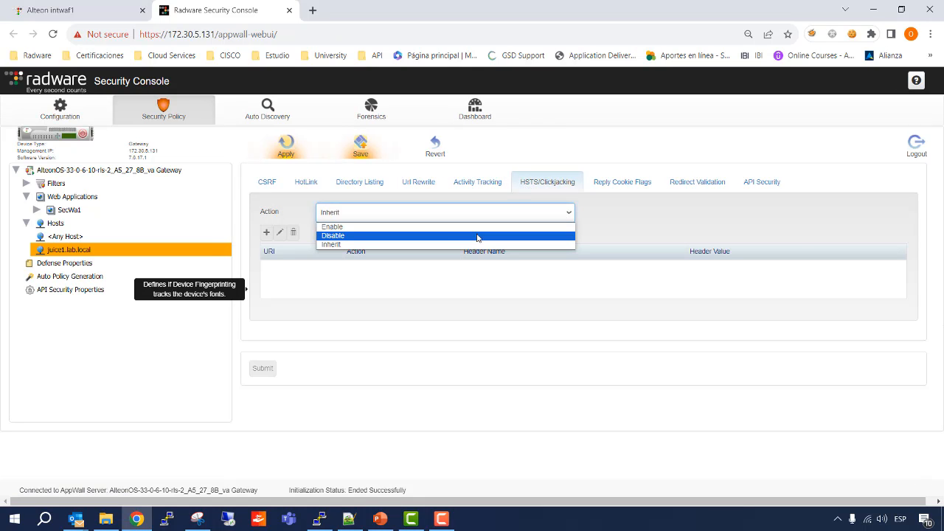
left_click(478, 236)
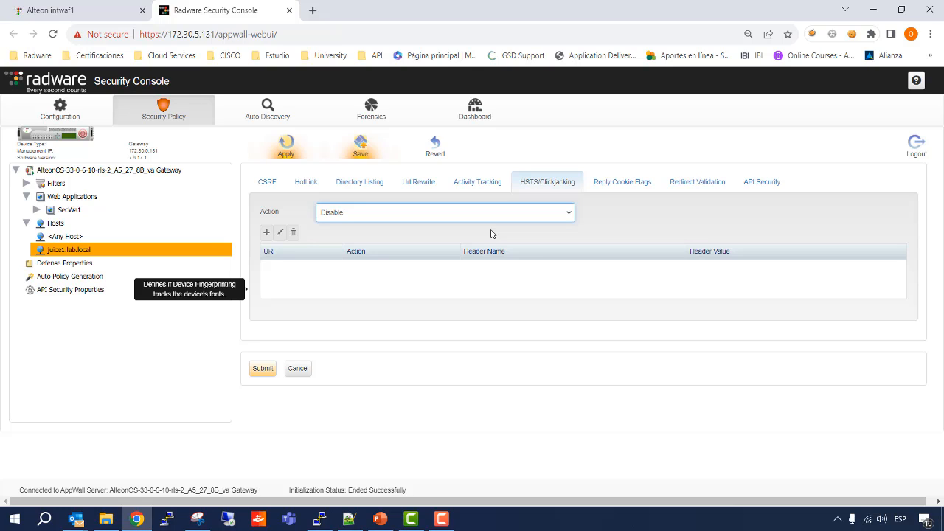
Set the Reply Cookie Flags action of juice1.lab.local to Disable.
left_click(623, 183)
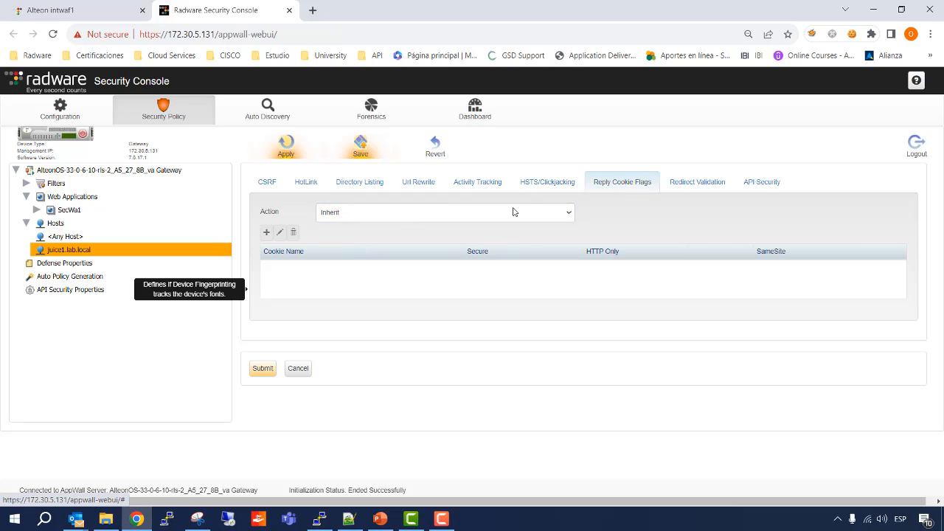
left_click(570, 213)
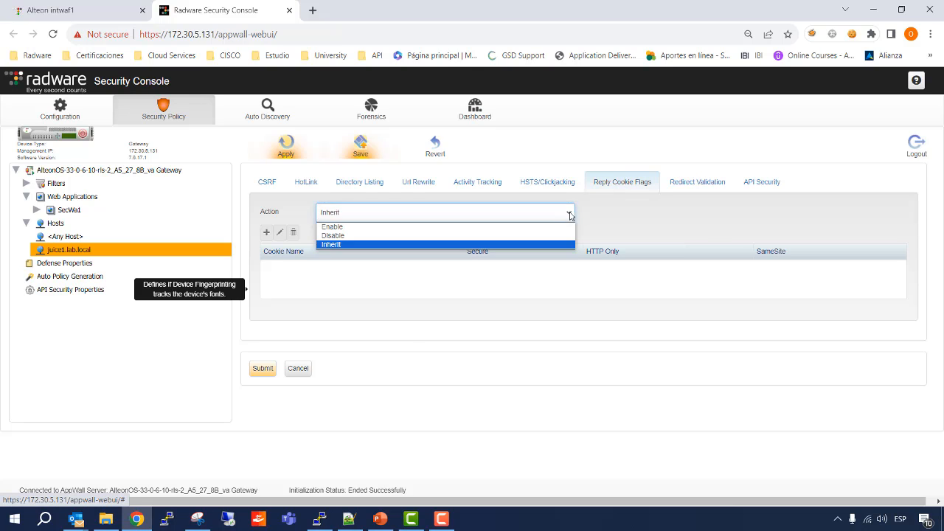
left_click(514, 236)
Set the Redirect Validation action of juice1.lab.local to Passive and enable Protect SSRF and inspection on parameter names.
left_click(676, 190)
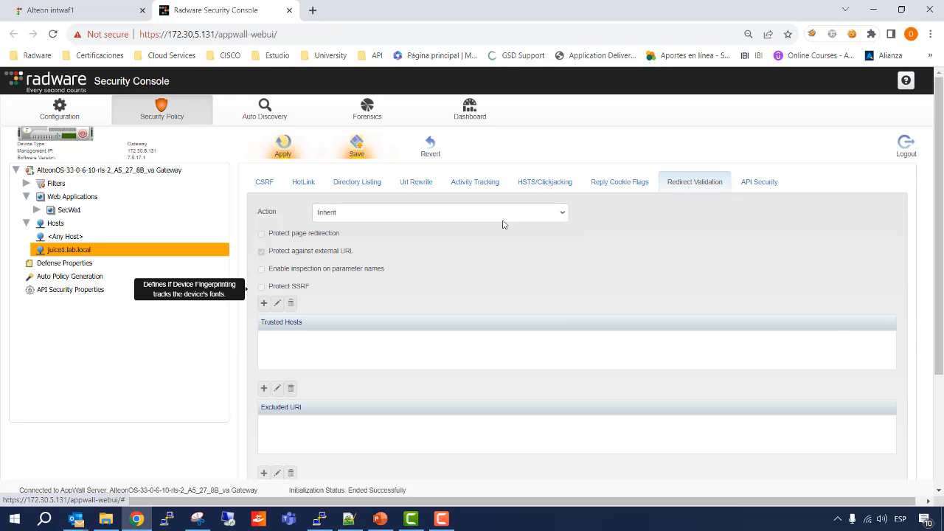
left_click(564, 215)
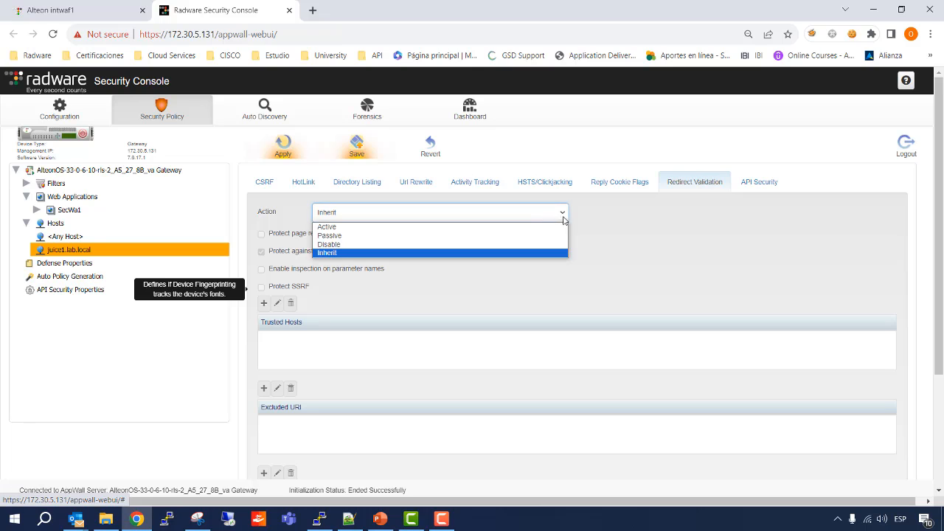
left_click(503, 236)
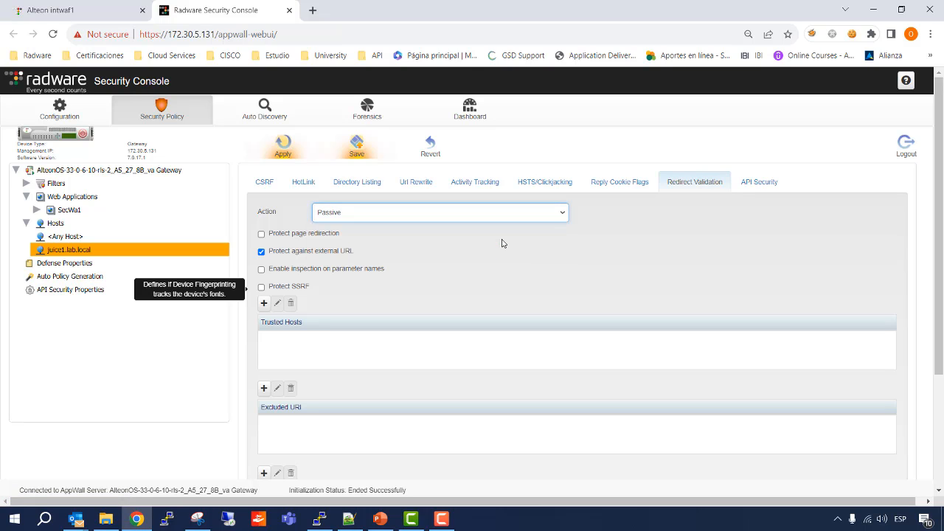
left_click(261, 287)
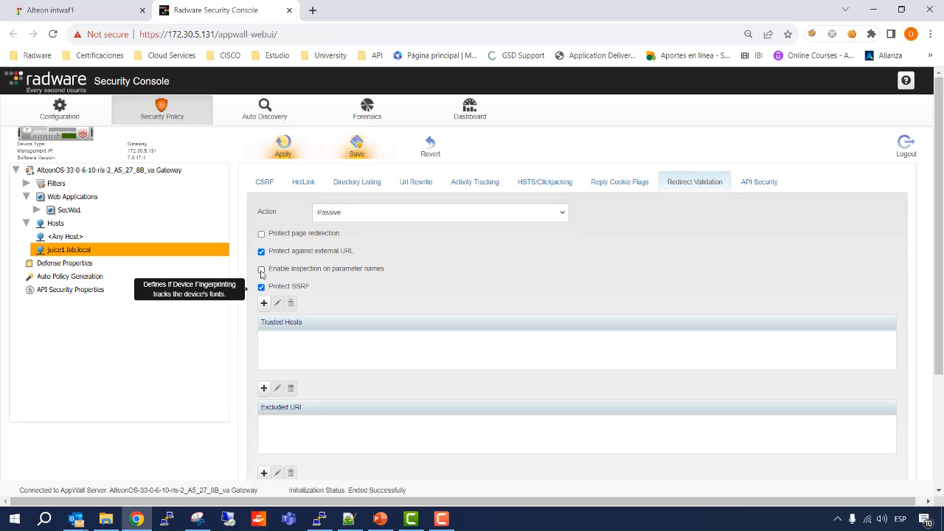
left_click(261, 269)
Add *.lab.local as a trusted host for the Redirect Validation of juice1.lab.local.
left_click(263, 303)
left_click(483, 134)
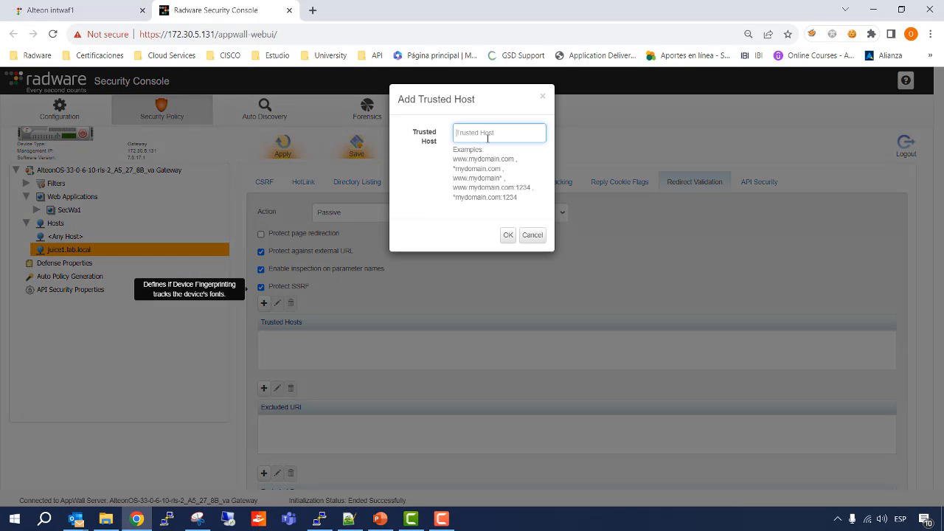
type("*")
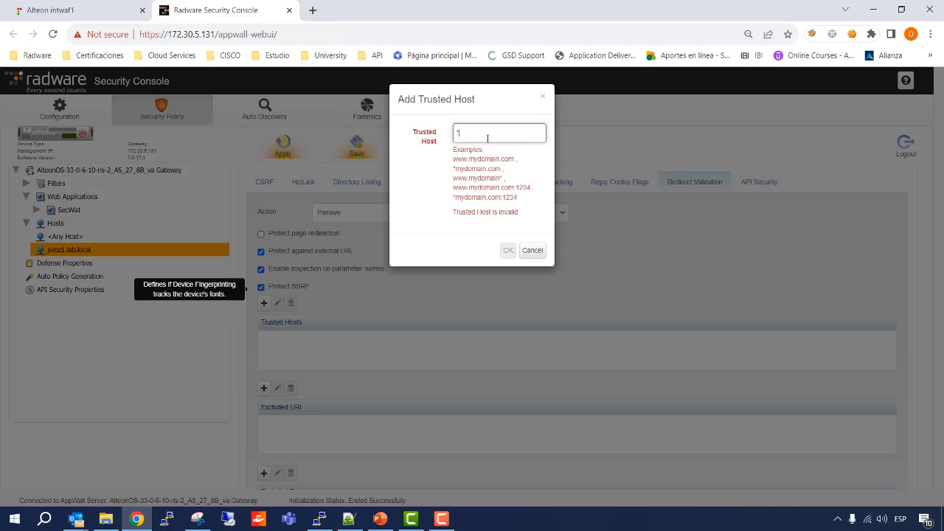
type(".lab.local")
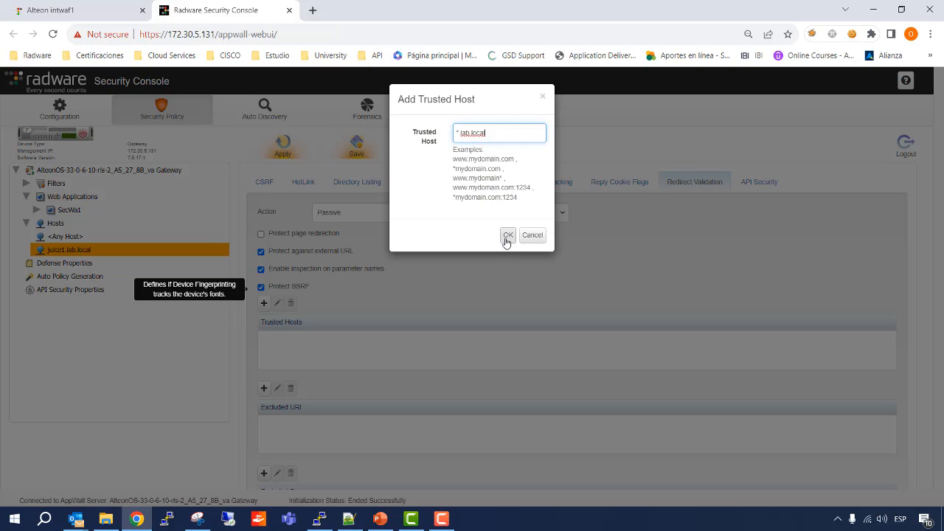
left_click(508, 236)
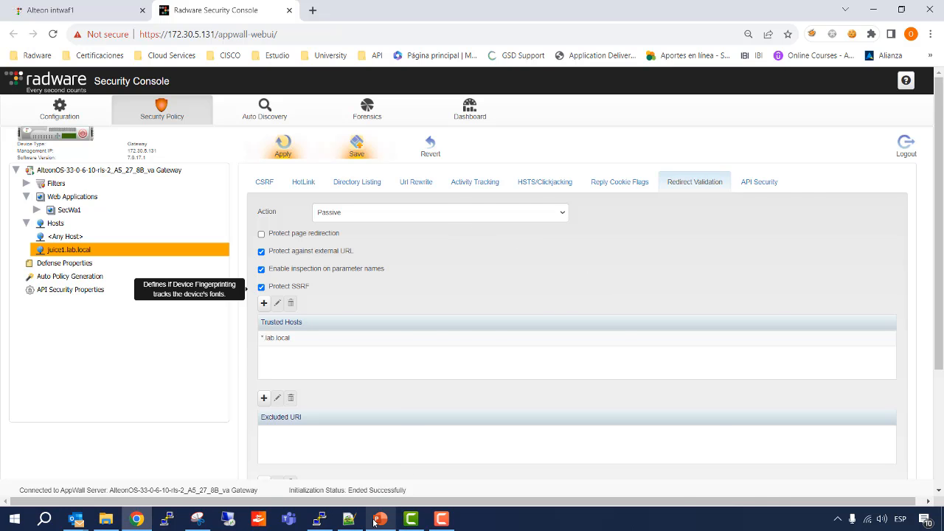
Switch to the CWAF Best Practices presentation in PowerPoint and consult the recommended Redirect Validation configuration on slide 77 in full screen.
key("alt+Tab")
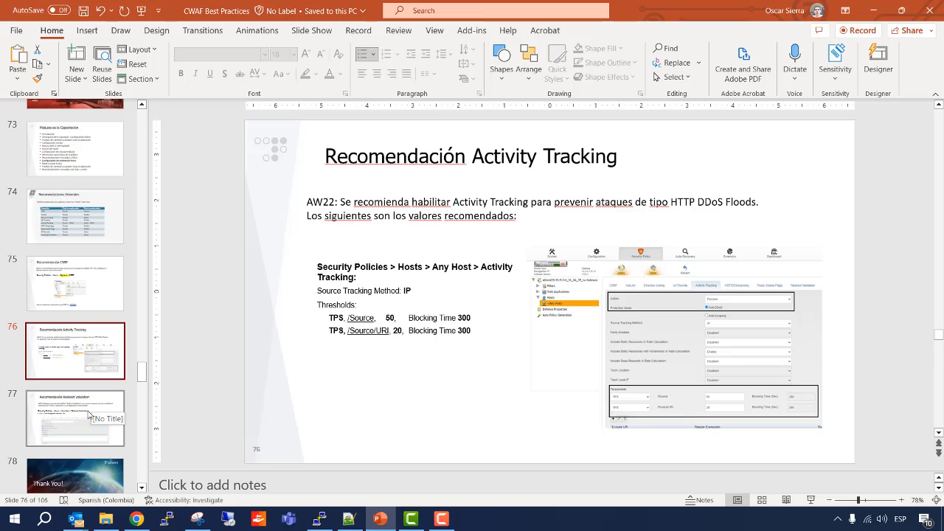
left_click(111, 413)
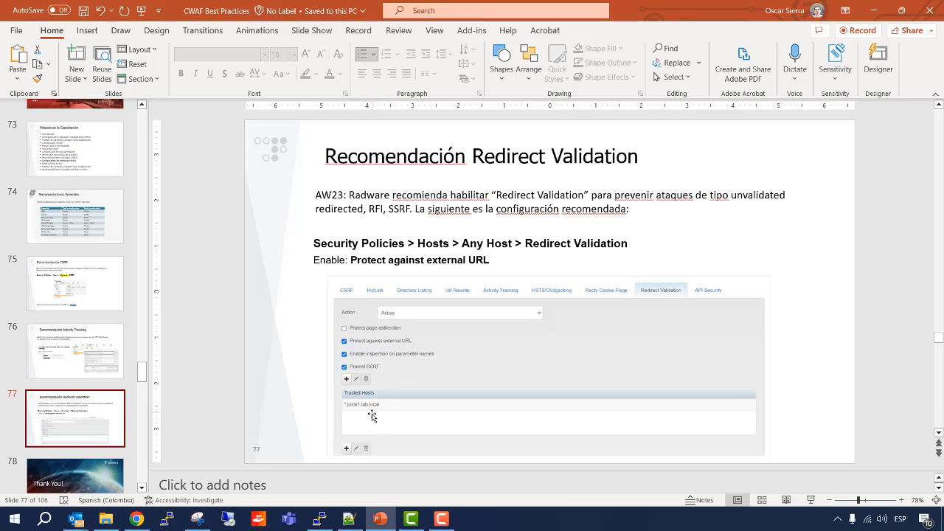
left_click(811, 500)
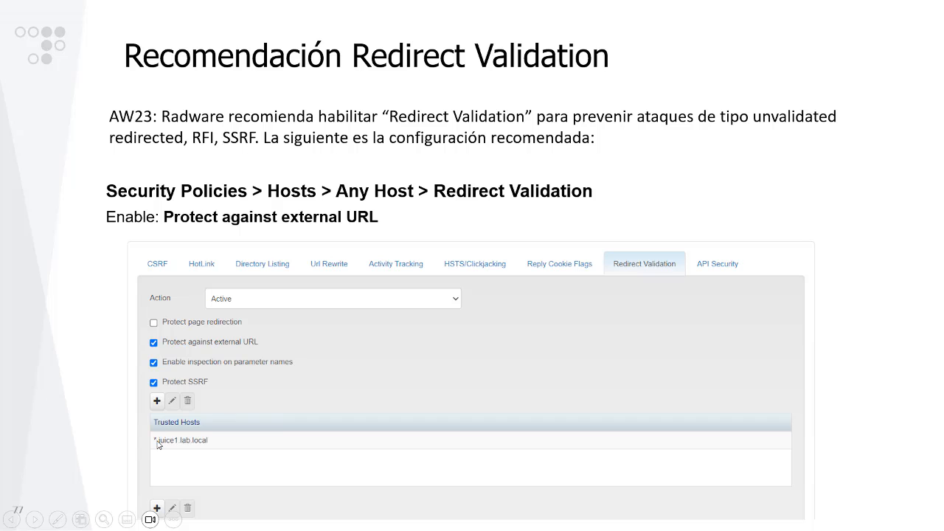
key("Escape")
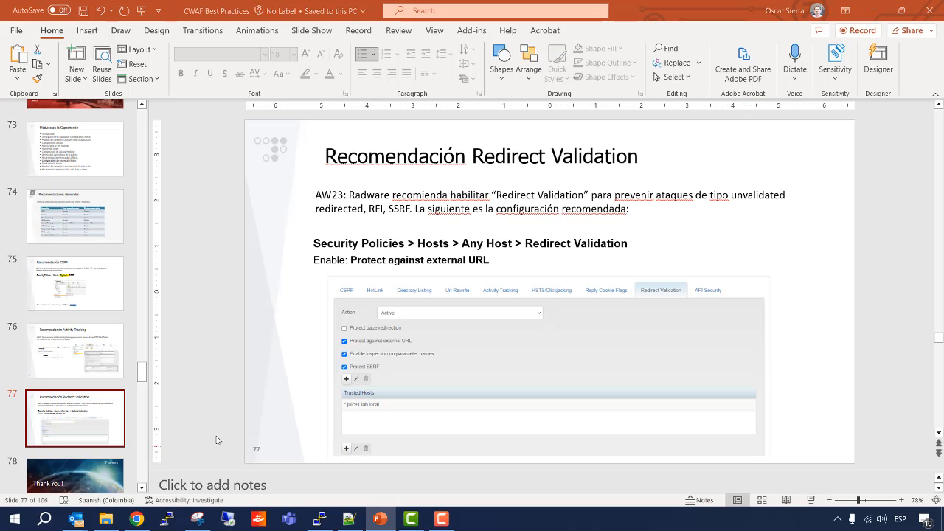
Back in the Radware Security Console, set the API Security action of juice1.lab.local to Disable and submit the host settings.
key("alt+Tab")
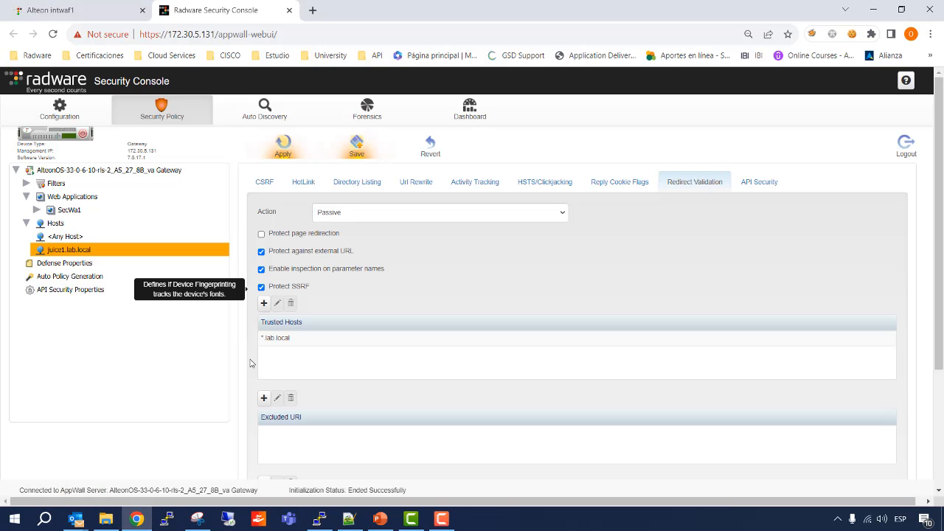
left_click(743, 182)
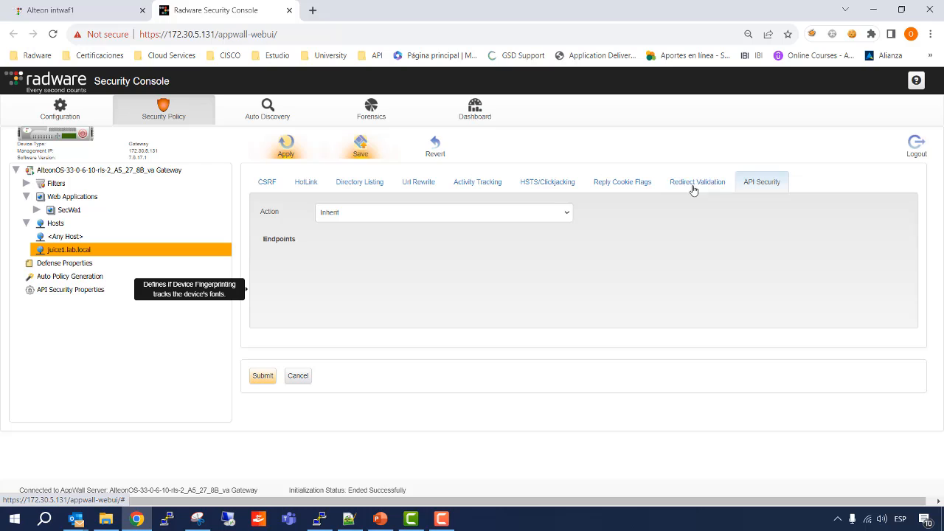
left_click(567, 213)
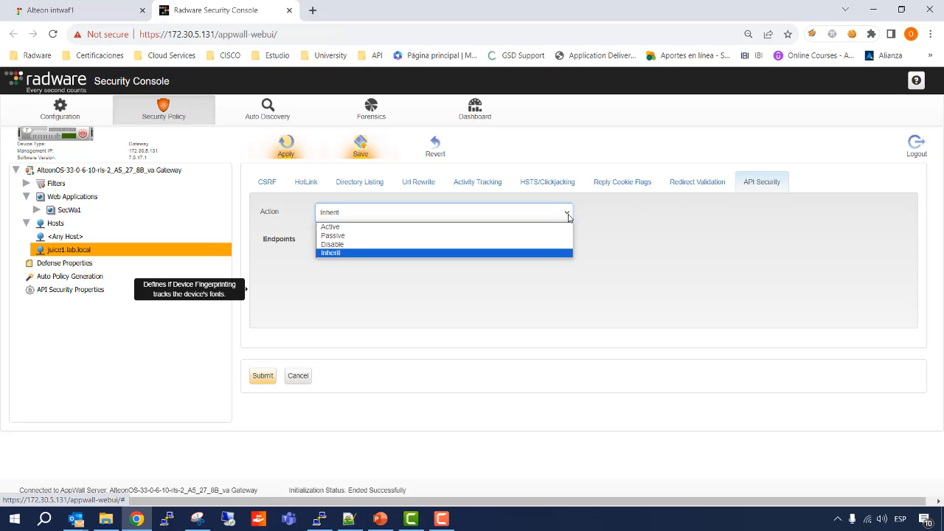
left_click(503, 245)
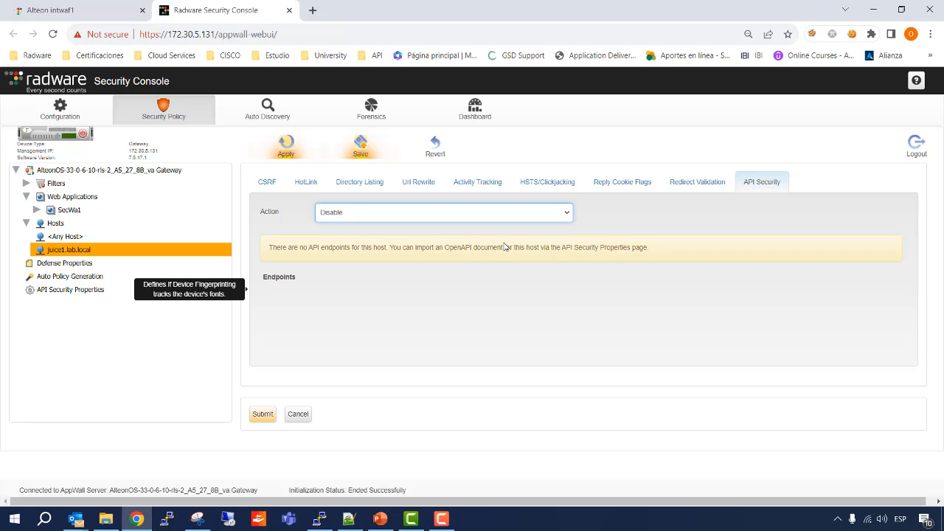
left_click(262, 414)
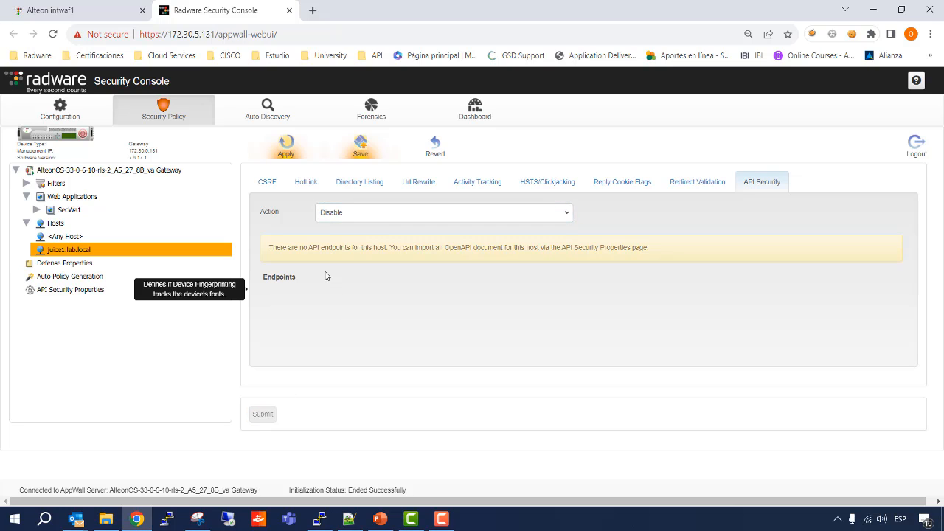
Recheck the CSRF, HotLink and Directory Listing settings of juice1.lab.local, and apply and save the configuration.
left_click(284, 184)
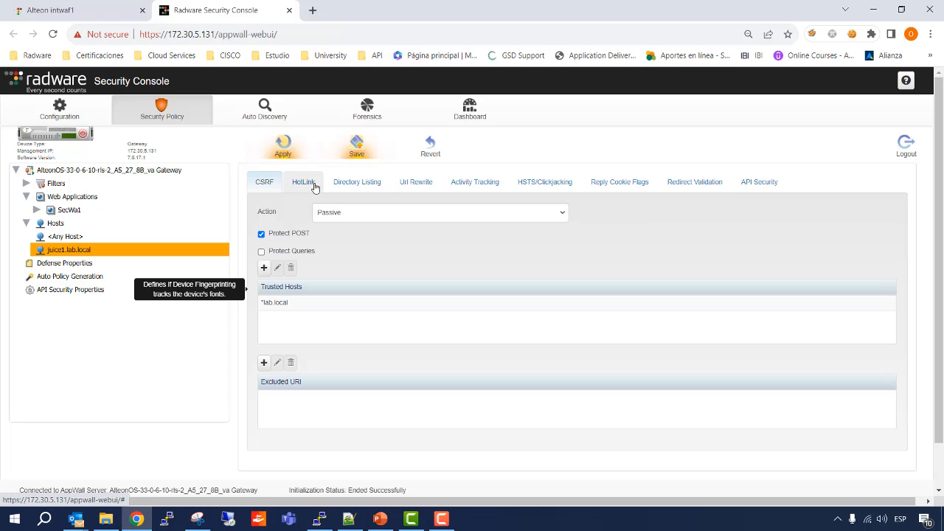
left_click(314, 186)
left_click(344, 185)
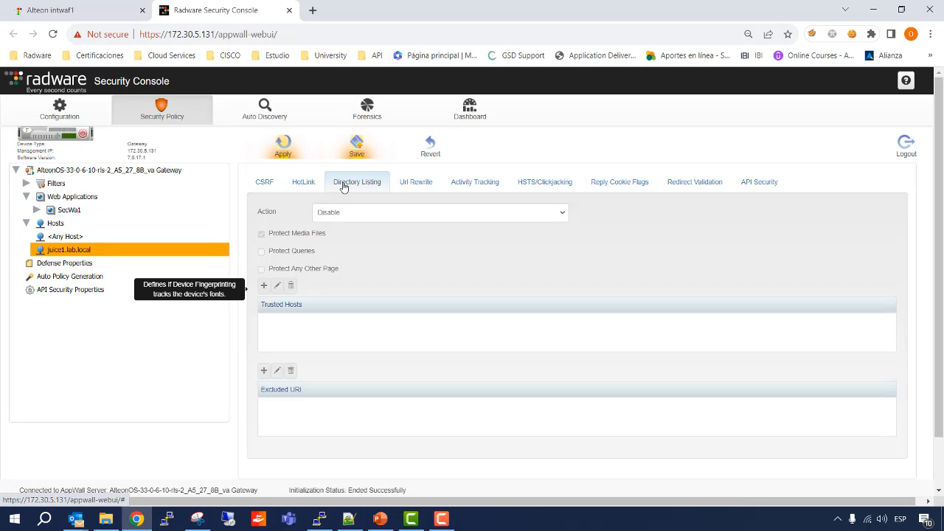
left_click(266, 186)
left_click(286, 151)
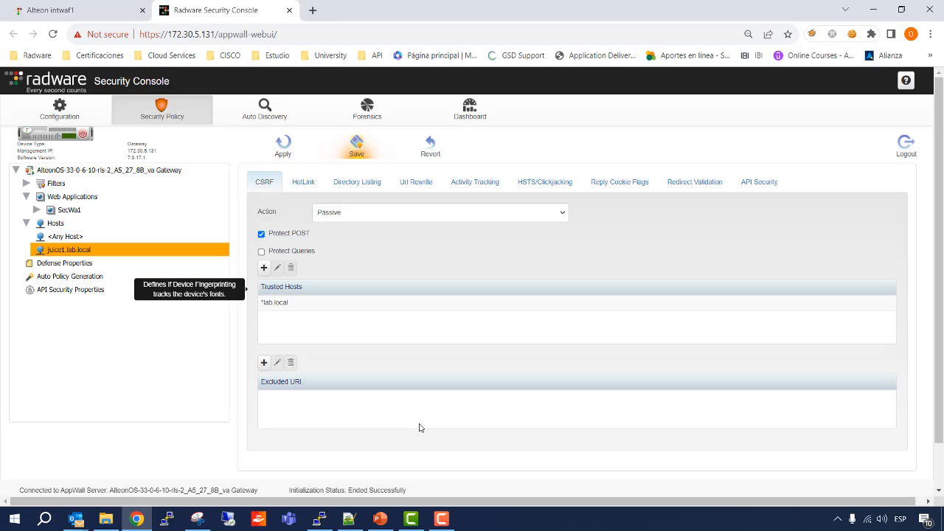
left_click(356, 143)
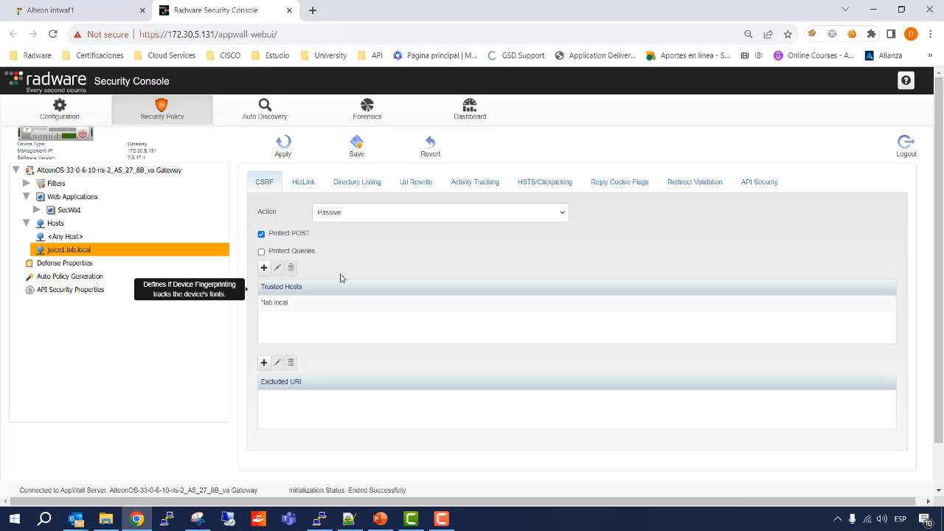
Review the general properties of the SecWa1 tunnel and the host to web server bindings in the gateway configuration.
left_click(59, 109)
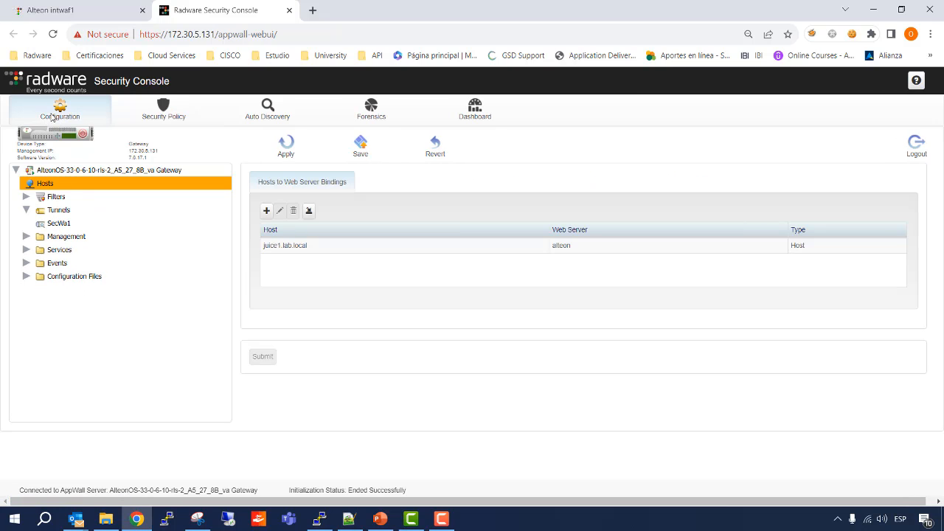
left_click(68, 228)
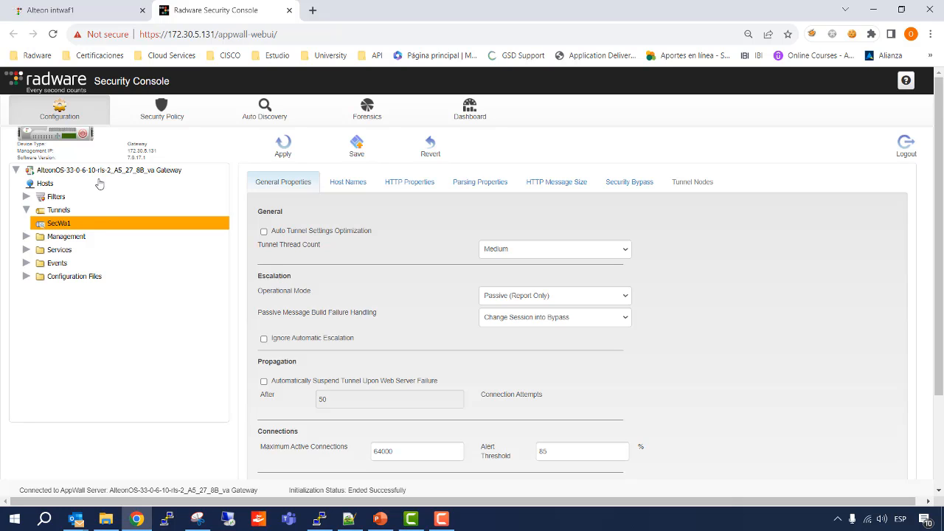
left_click(46, 184)
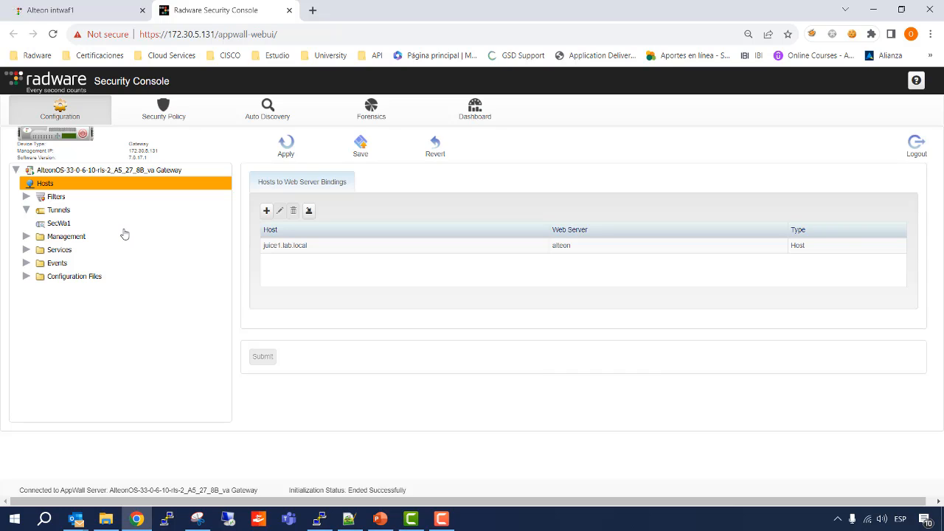
left_click(59, 223)
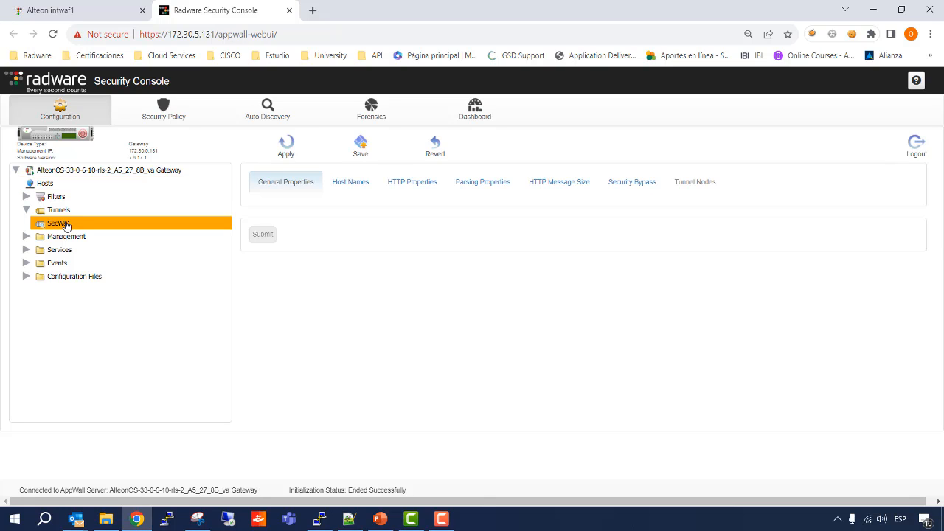
Examine the filter modes of the / application path under SecWa1's juice1.lab.local [Public] role, and return to the SecWa1 tunnel properties.
left_click(159, 112)
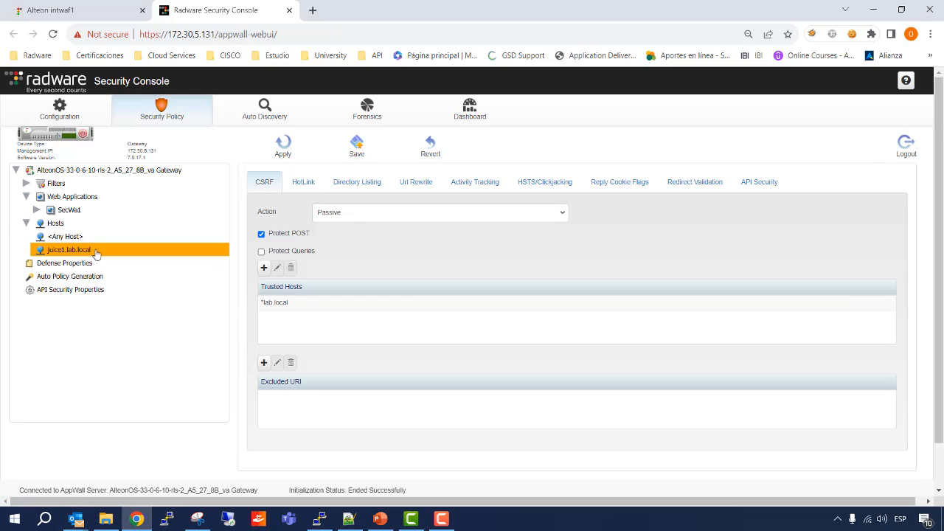
left_click(35, 212)
left_click(47, 223)
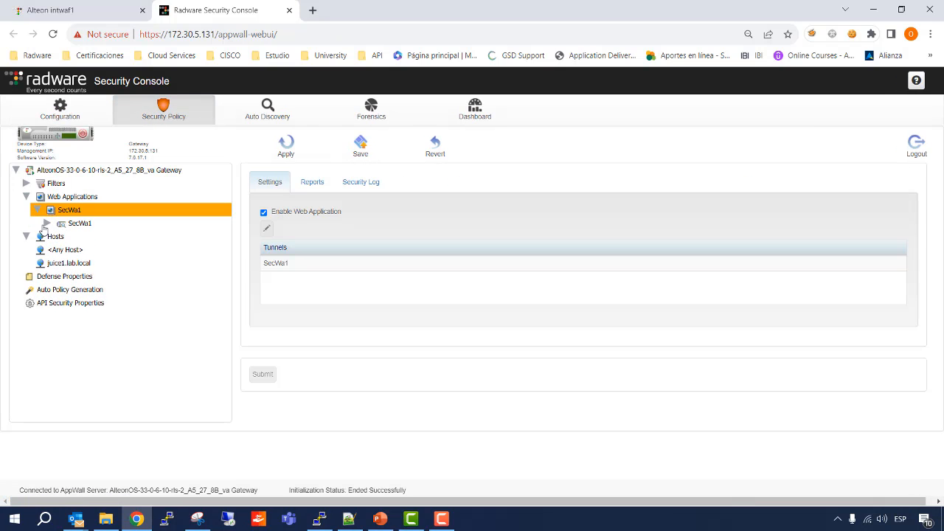
left_click(59, 236)
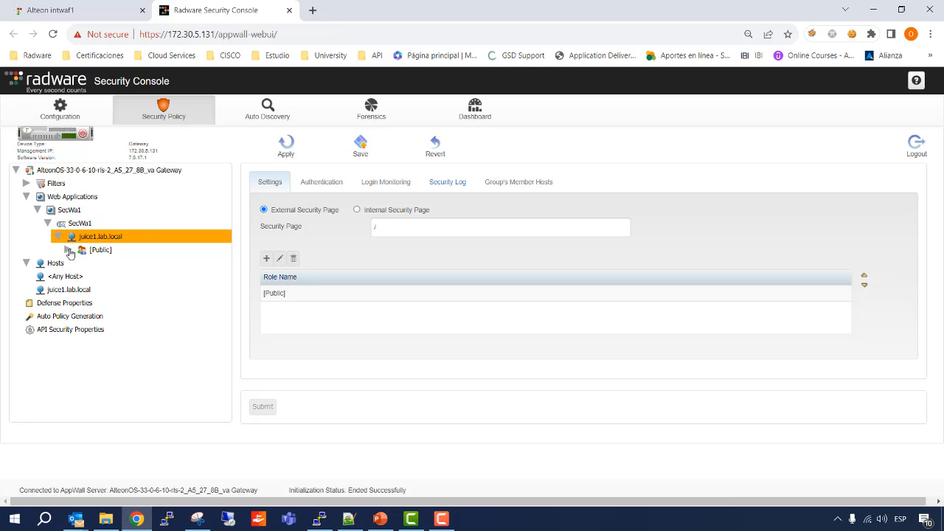
left_click(69, 250)
left_click(79, 264)
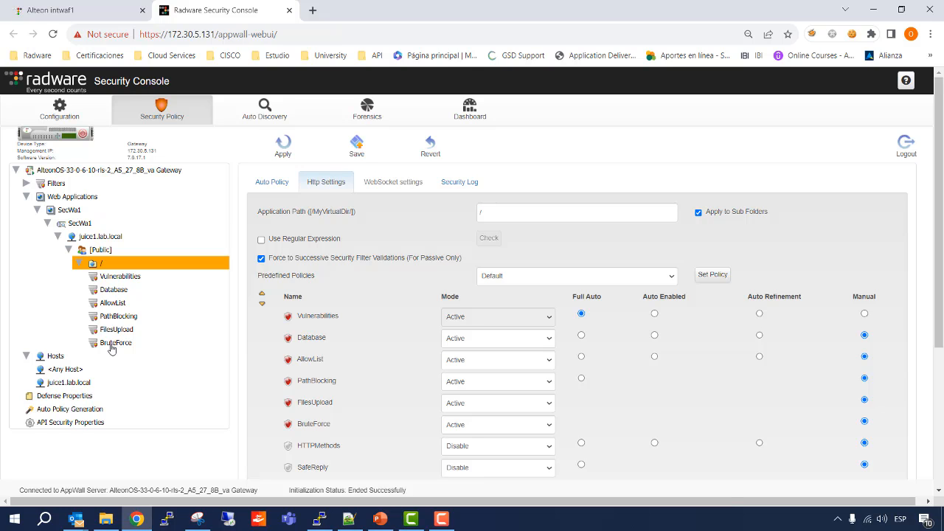
left_click(62, 108)
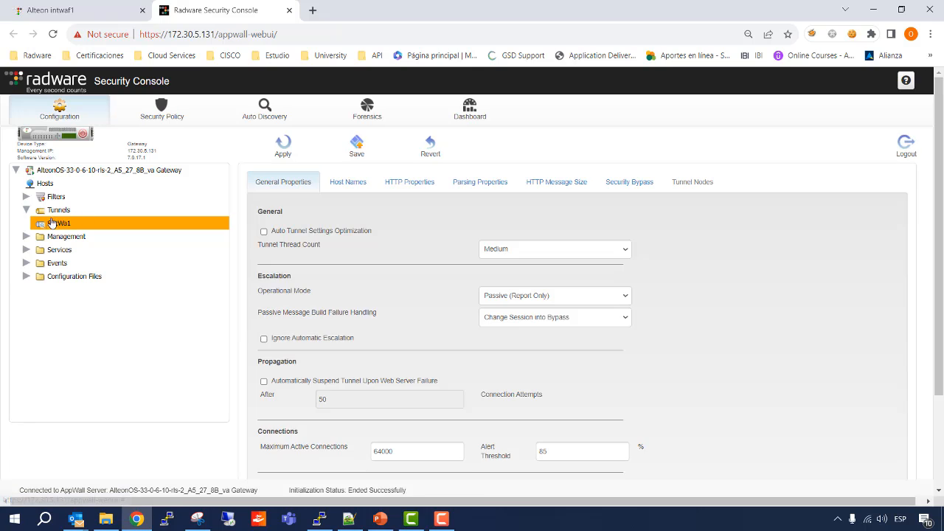